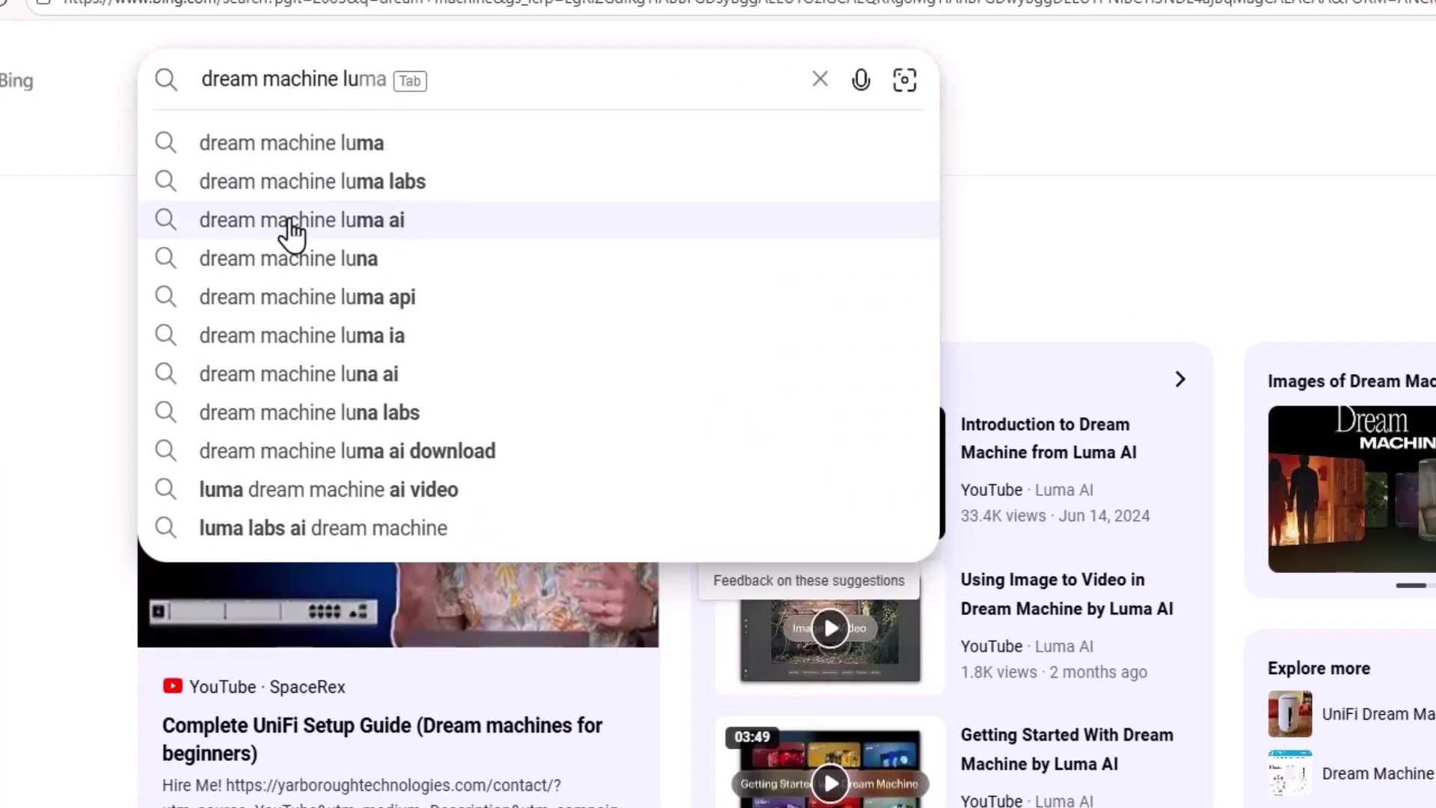
Step: Search Bing for 'dream machine luma ai' and scroll the results to the Dream Machine site
click(215, 239)
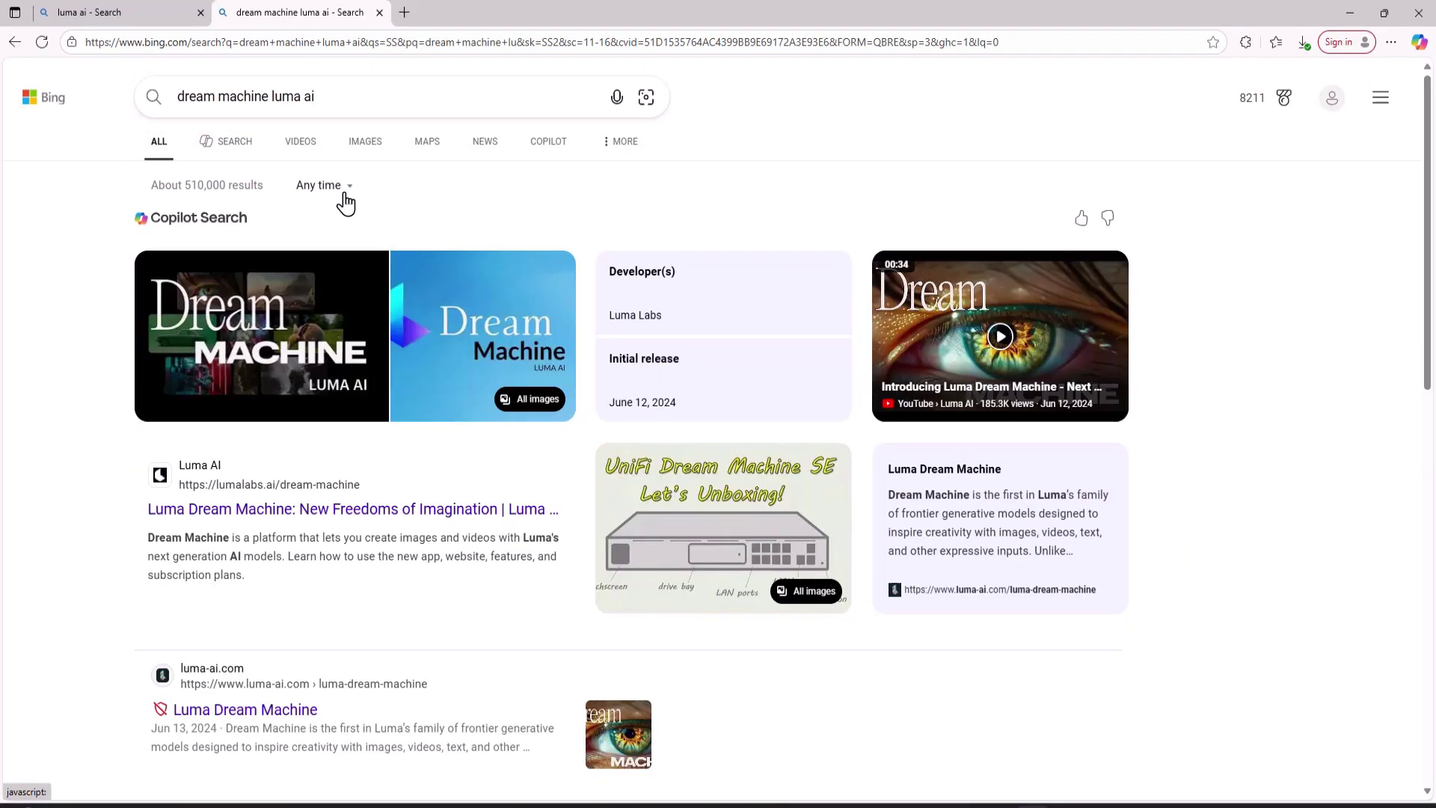
scroll(202, 256, down, 4)
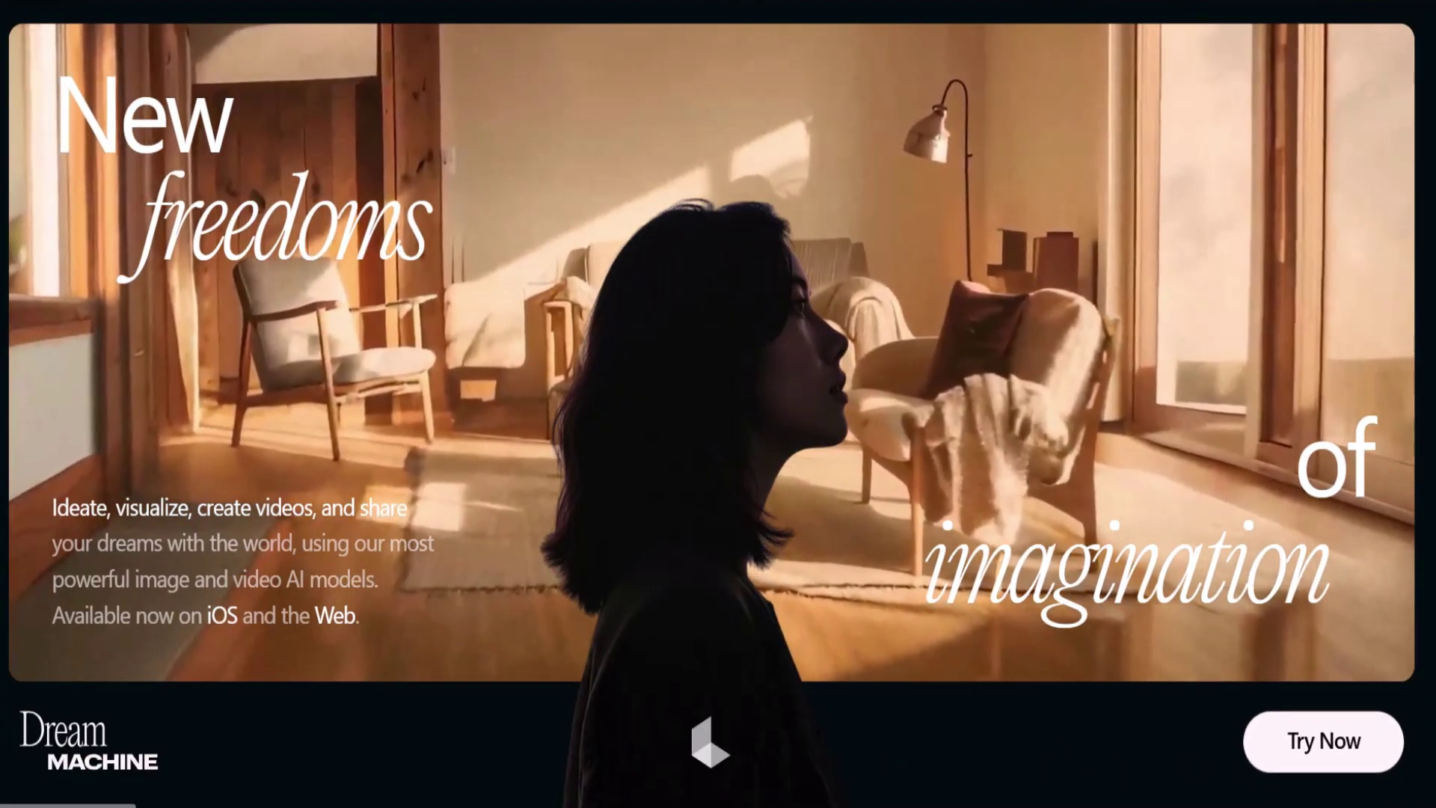
Step: Enter Dream Machine via Try Now and go to the Ideas page of past katana and dog generations
click(1327, 743)
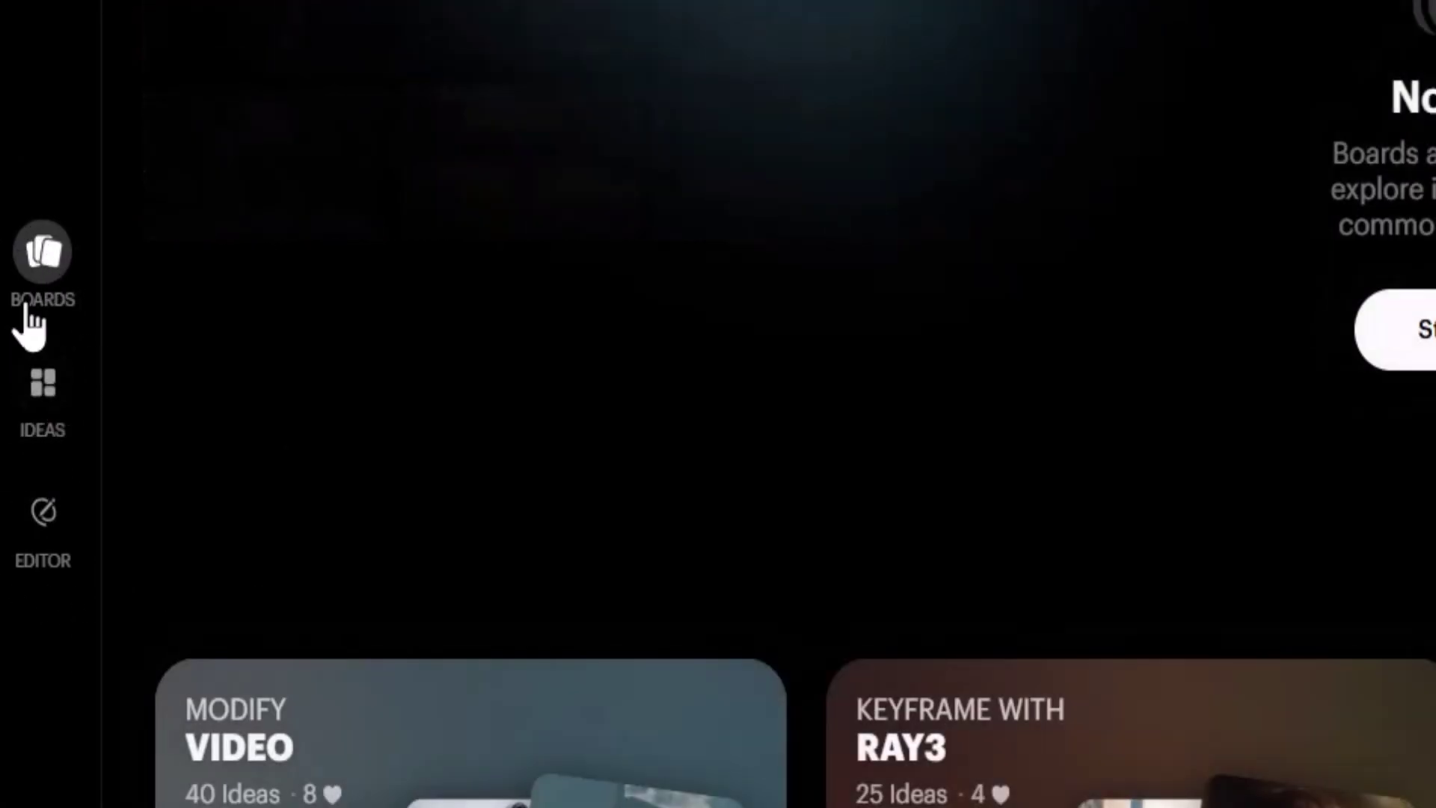
mouse_move(45, 343)
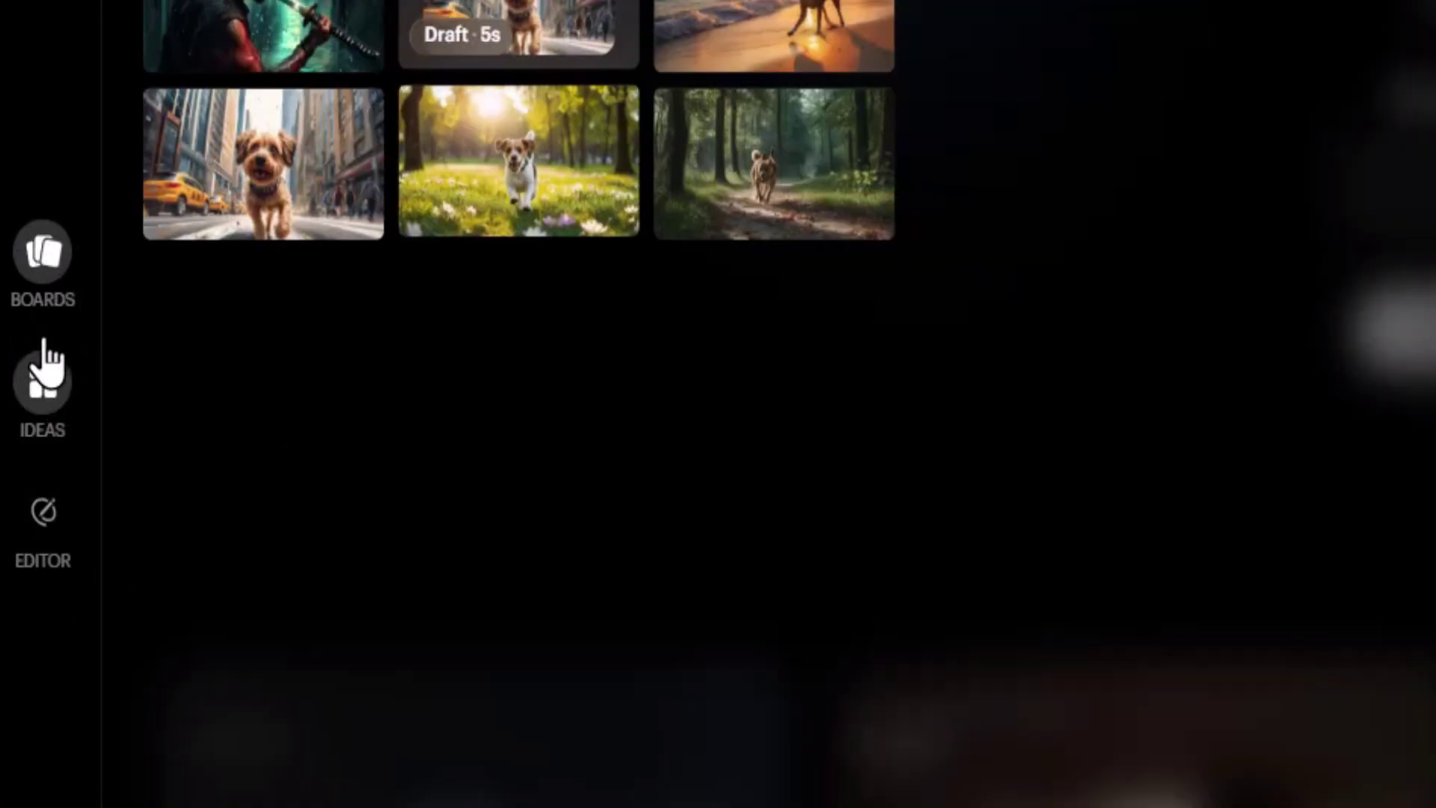
click(59, 453)
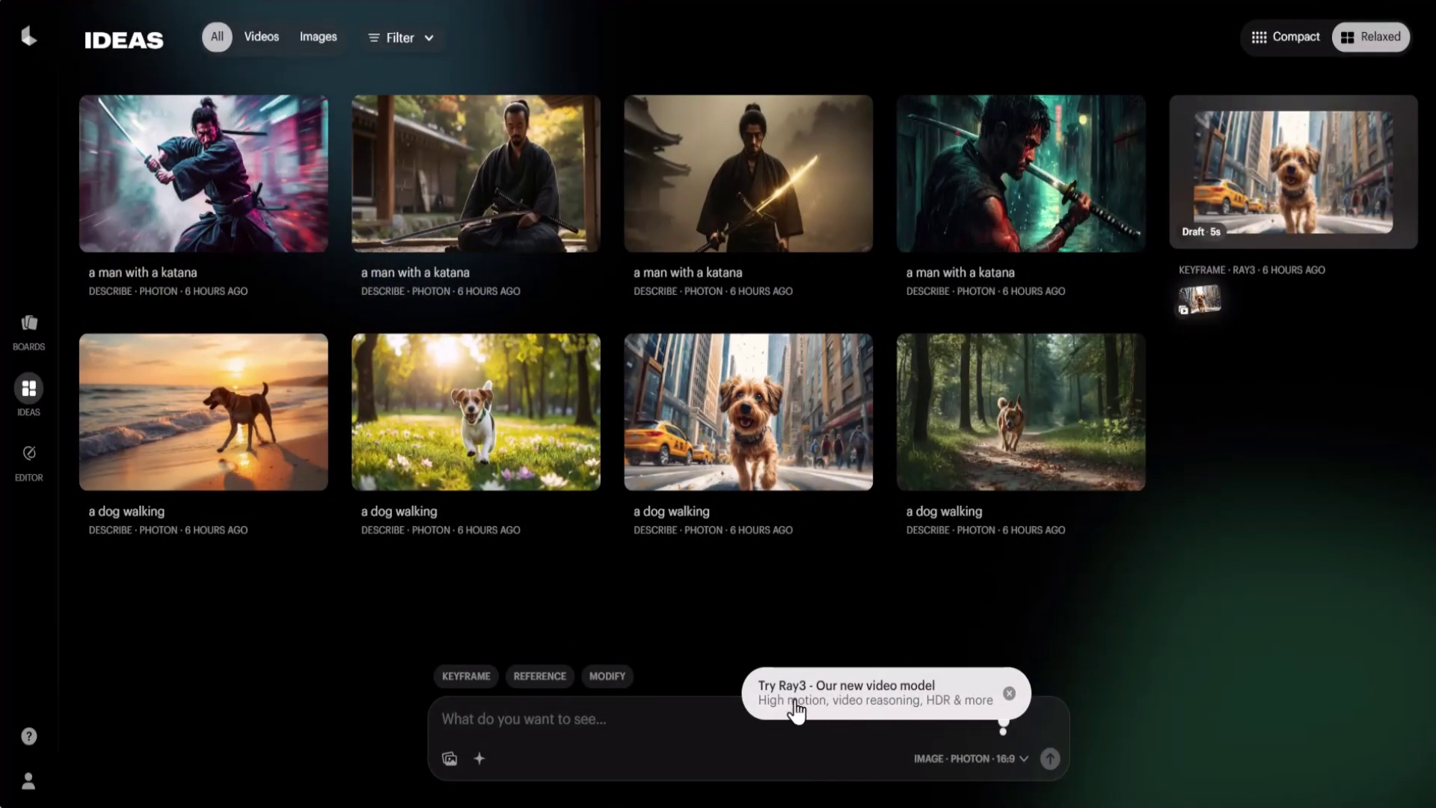
Step: Submit the pasted 'medieval night on a horse' image prompt, which errors, then go to Boards
click(529, 731)
text(medieval night on a horse)
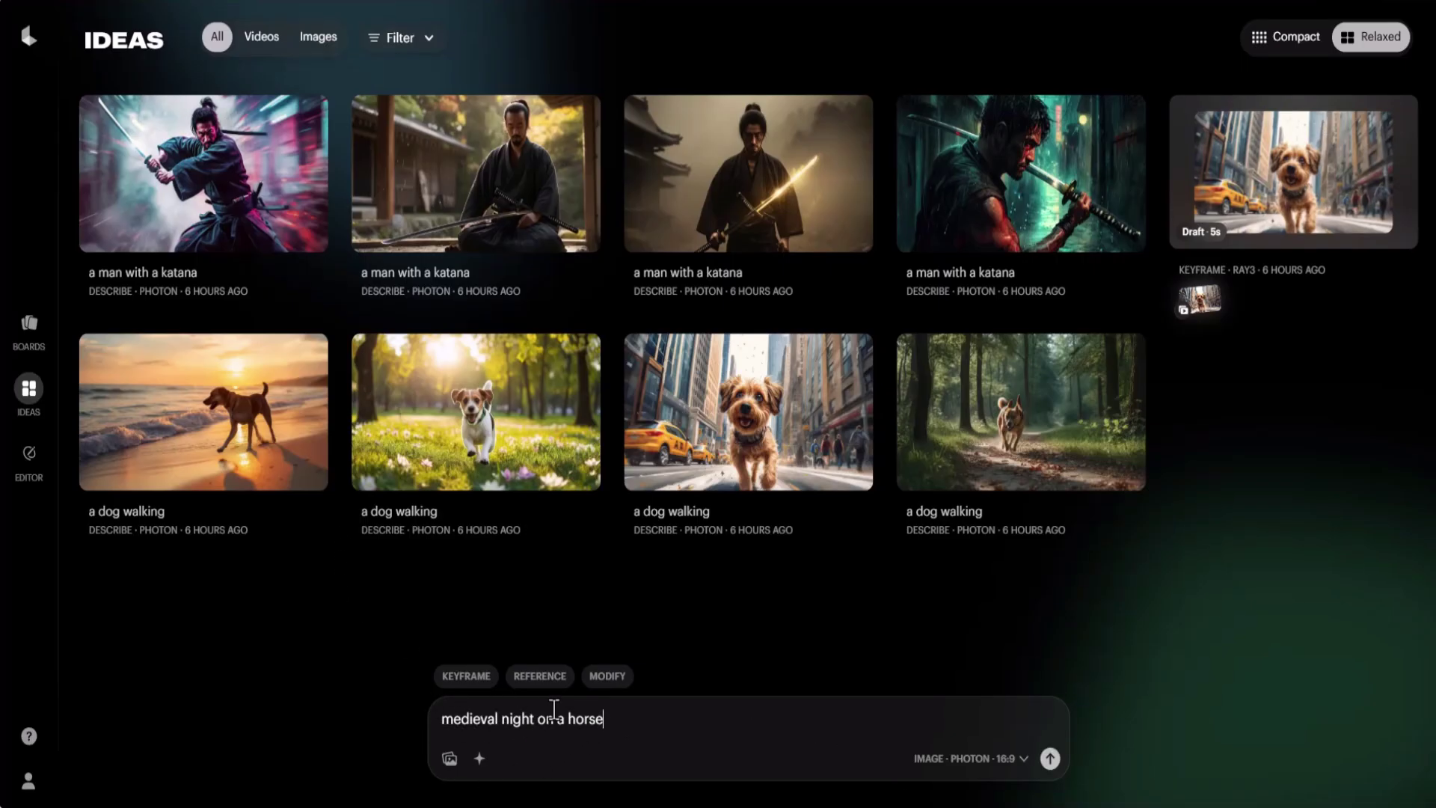
key(Return)
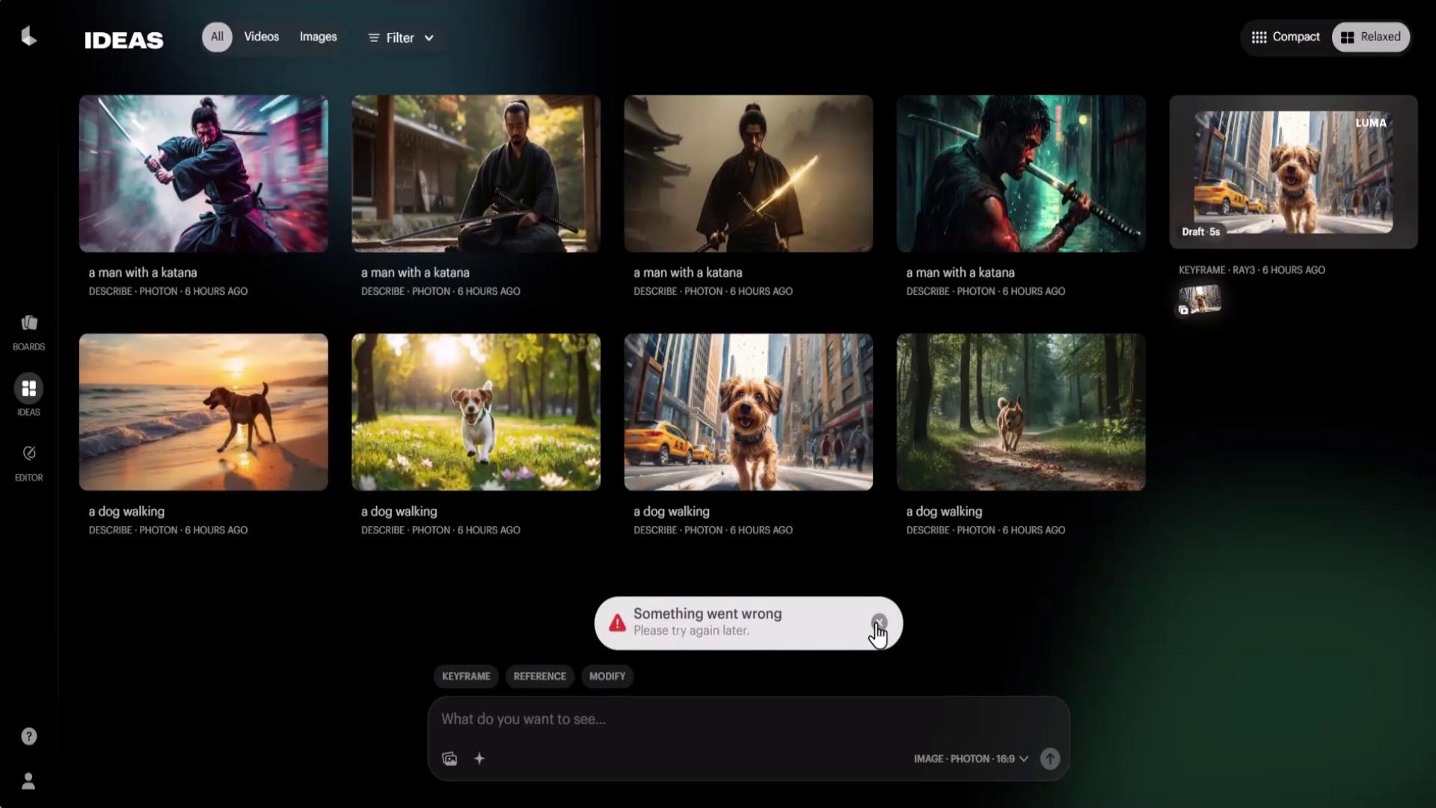
click(29, 326)
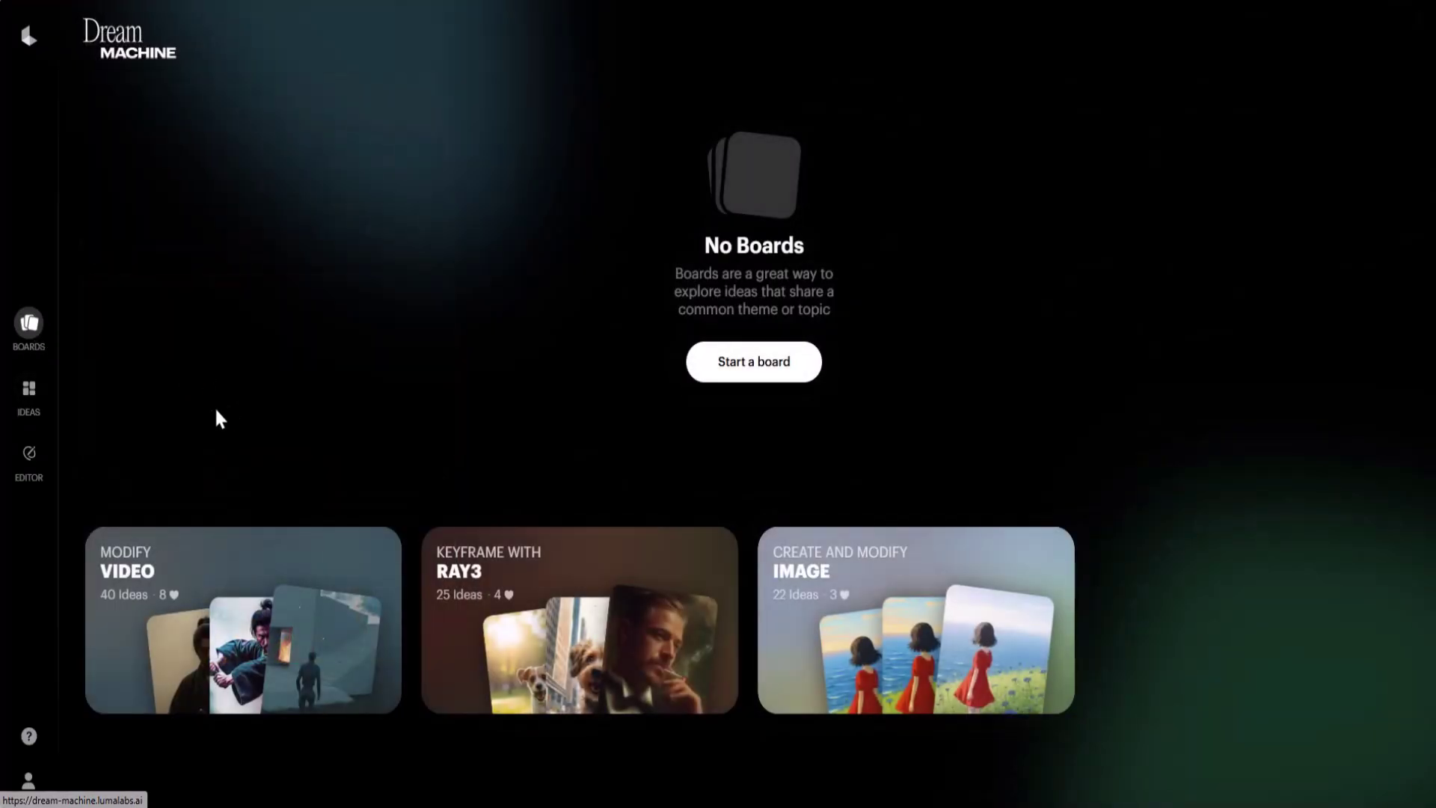
Step: Open the Keyframe with Ray3 board and generate four images from the prompt 'a cat'
click(539, 591)
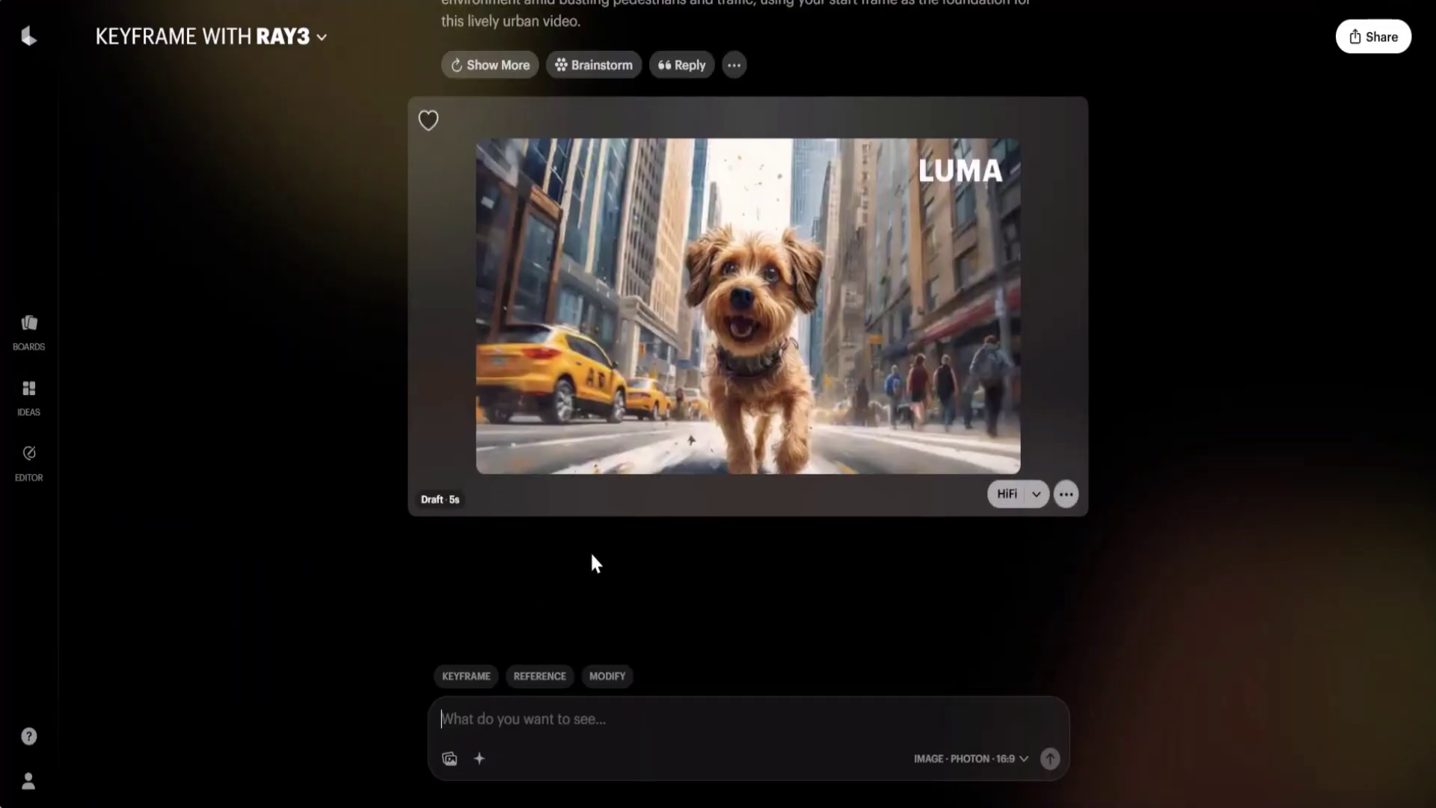
scroll(707, 464, up, 10)
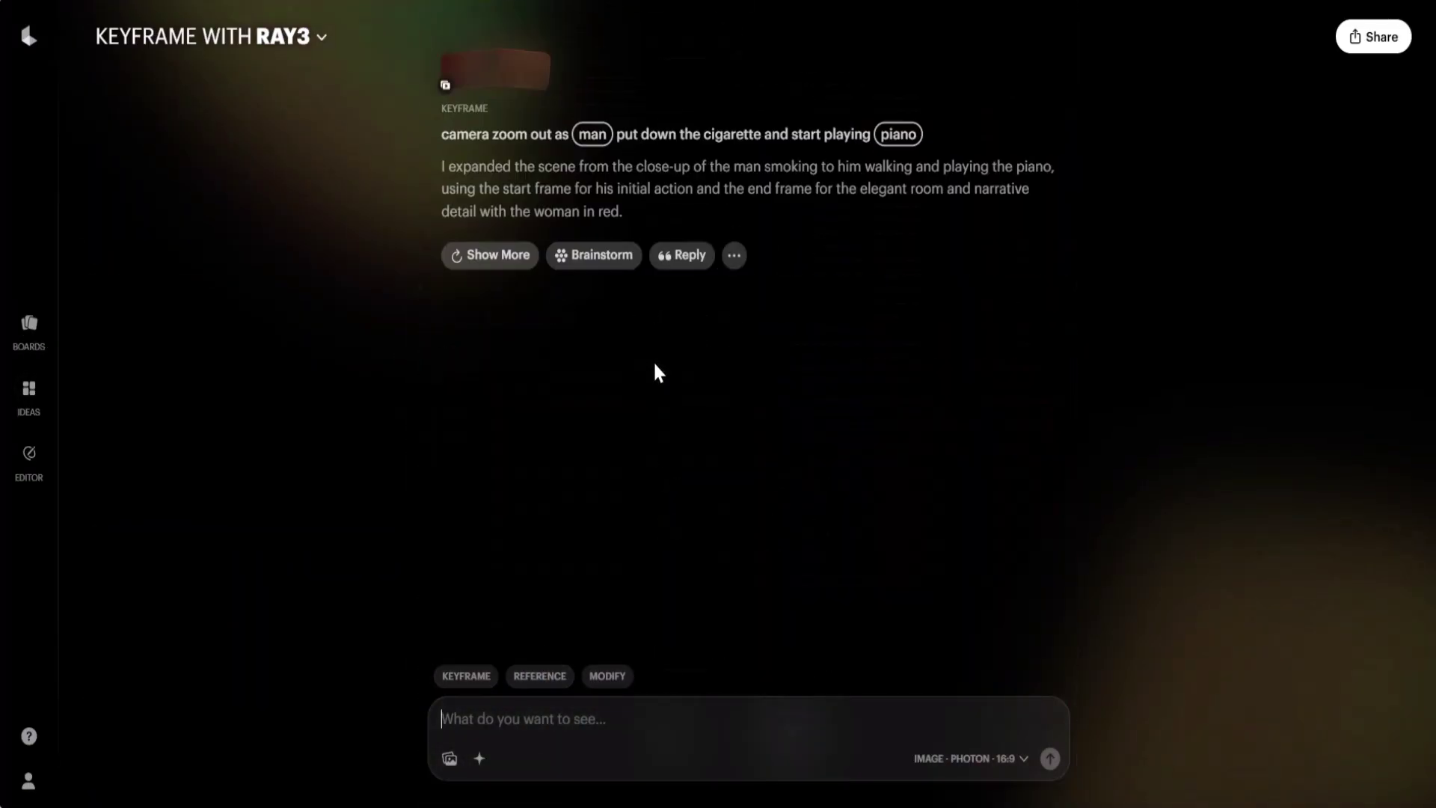
scroll(659, 372, up, 10)
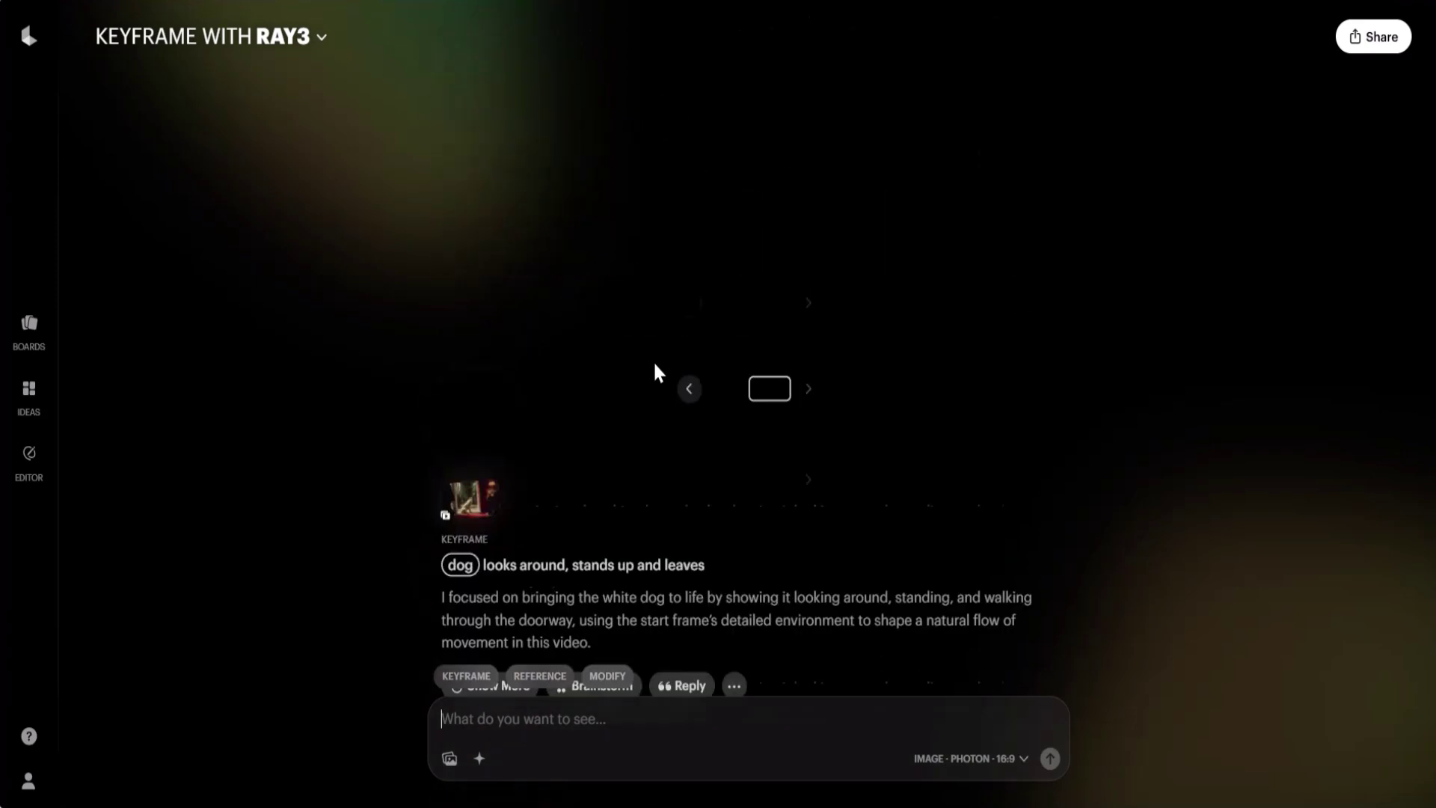
scroll(655, 365, down, 15)
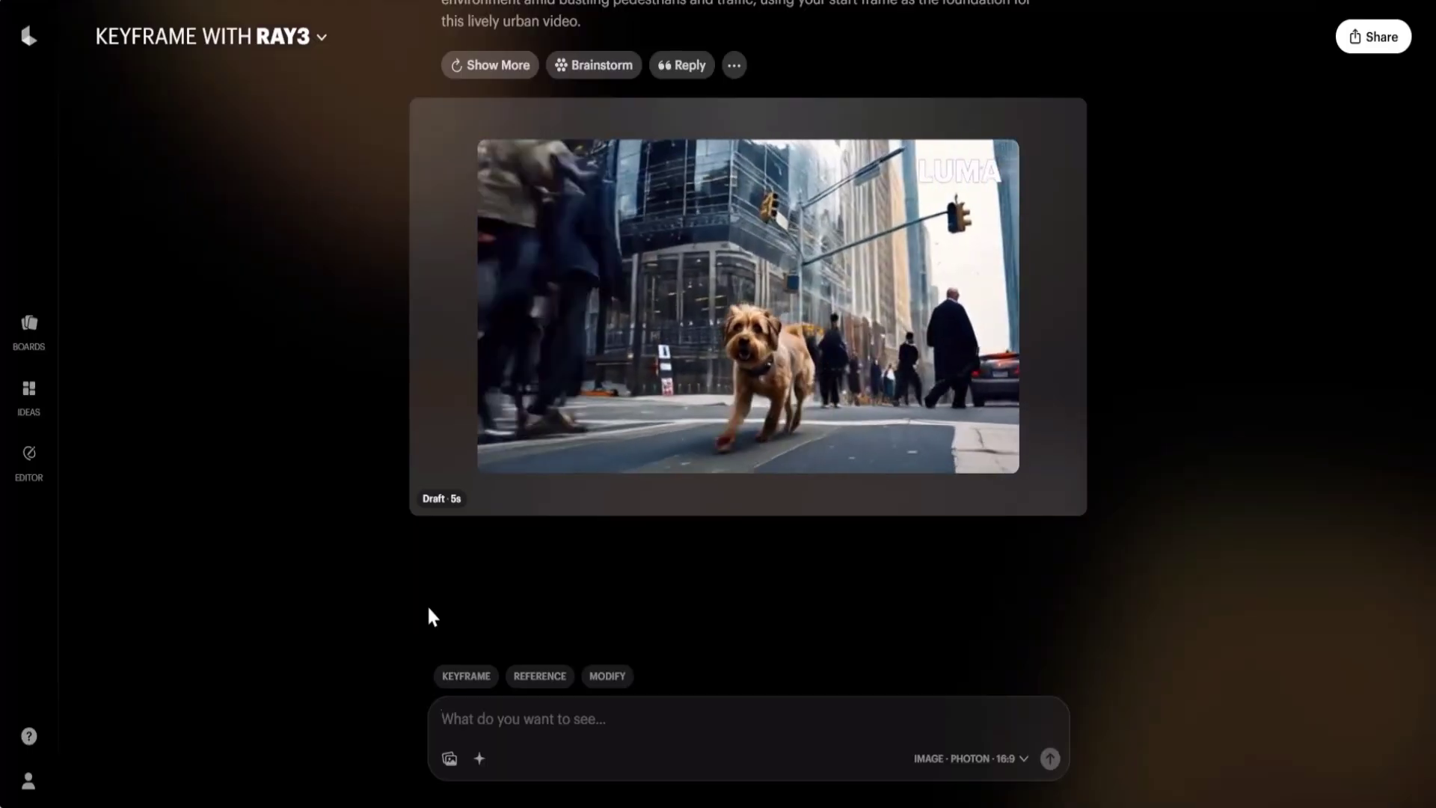
text(a cat)
click(1047, 759)
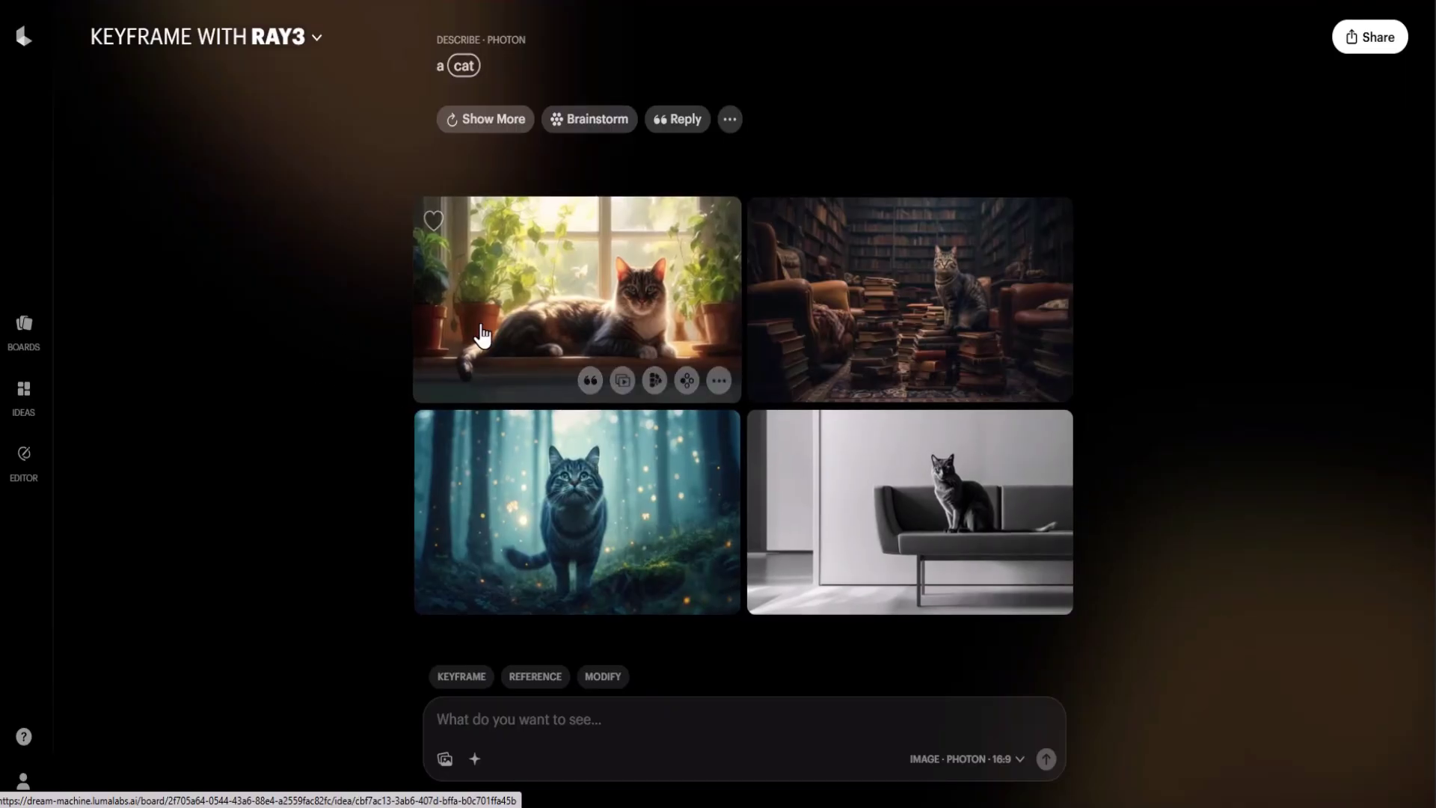
Step: Browse the window, library and forest cat images, then start a keyframe video from the forest cat
click(596, 306)
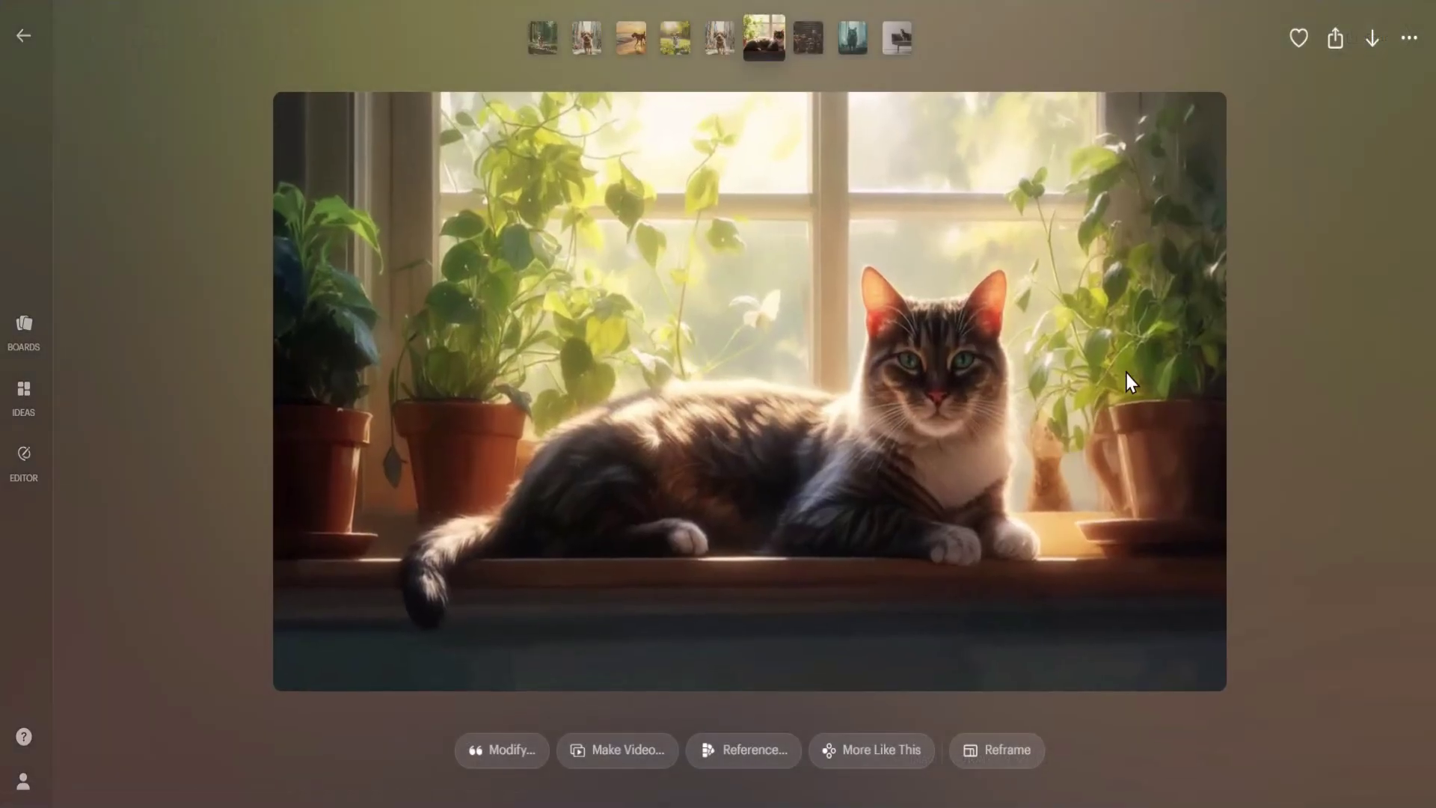
click(804, 41)
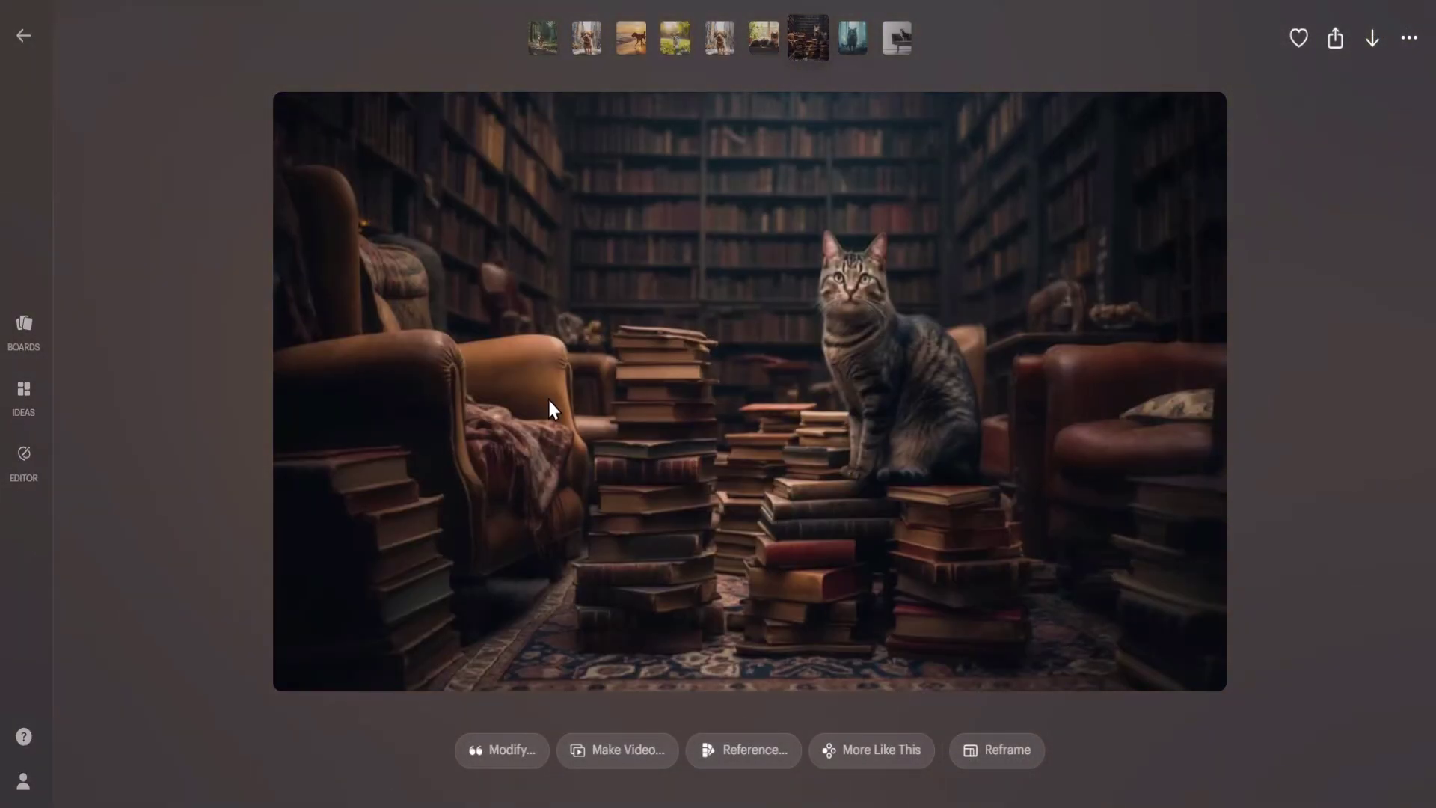
key(Right)
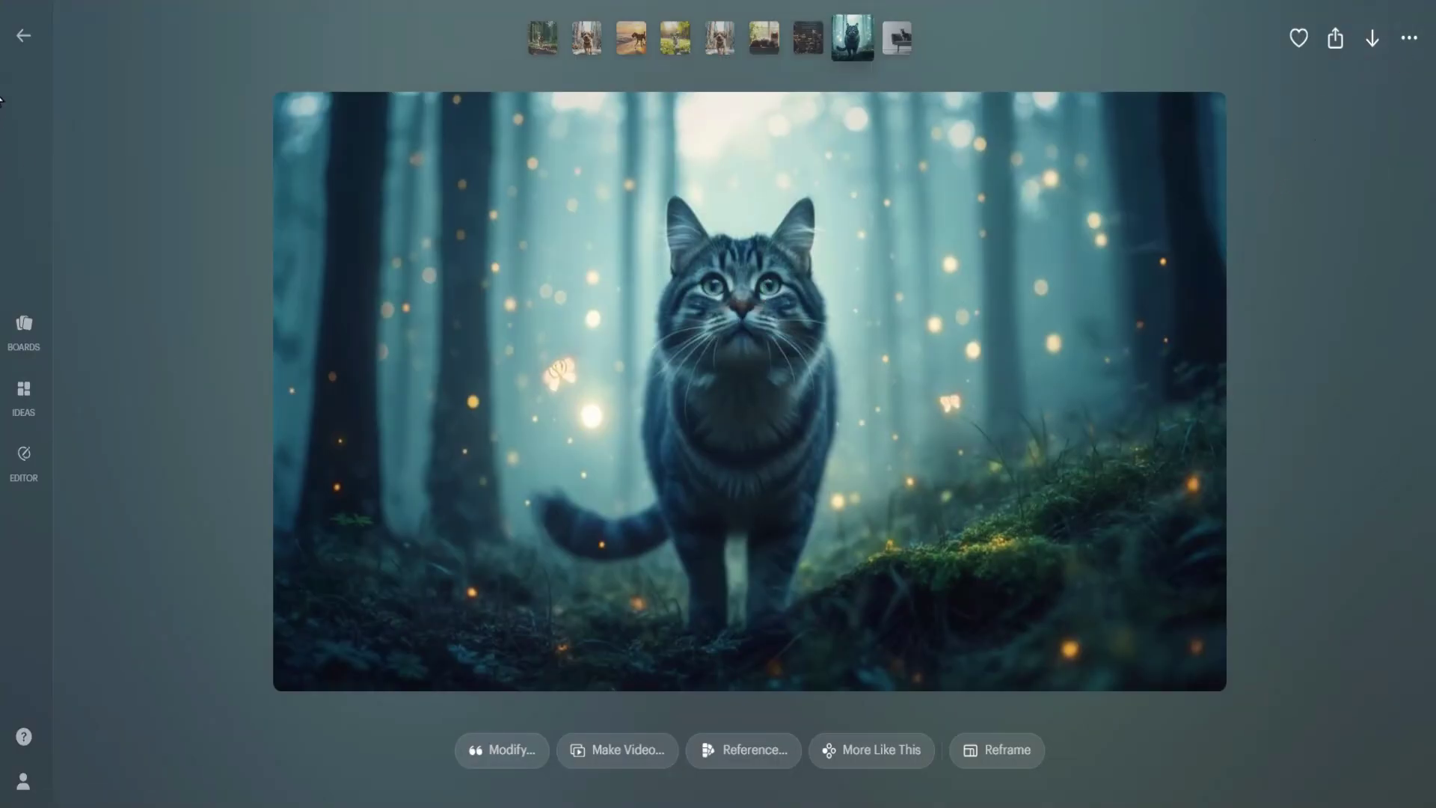
click(30, 45)
click(504, 459)
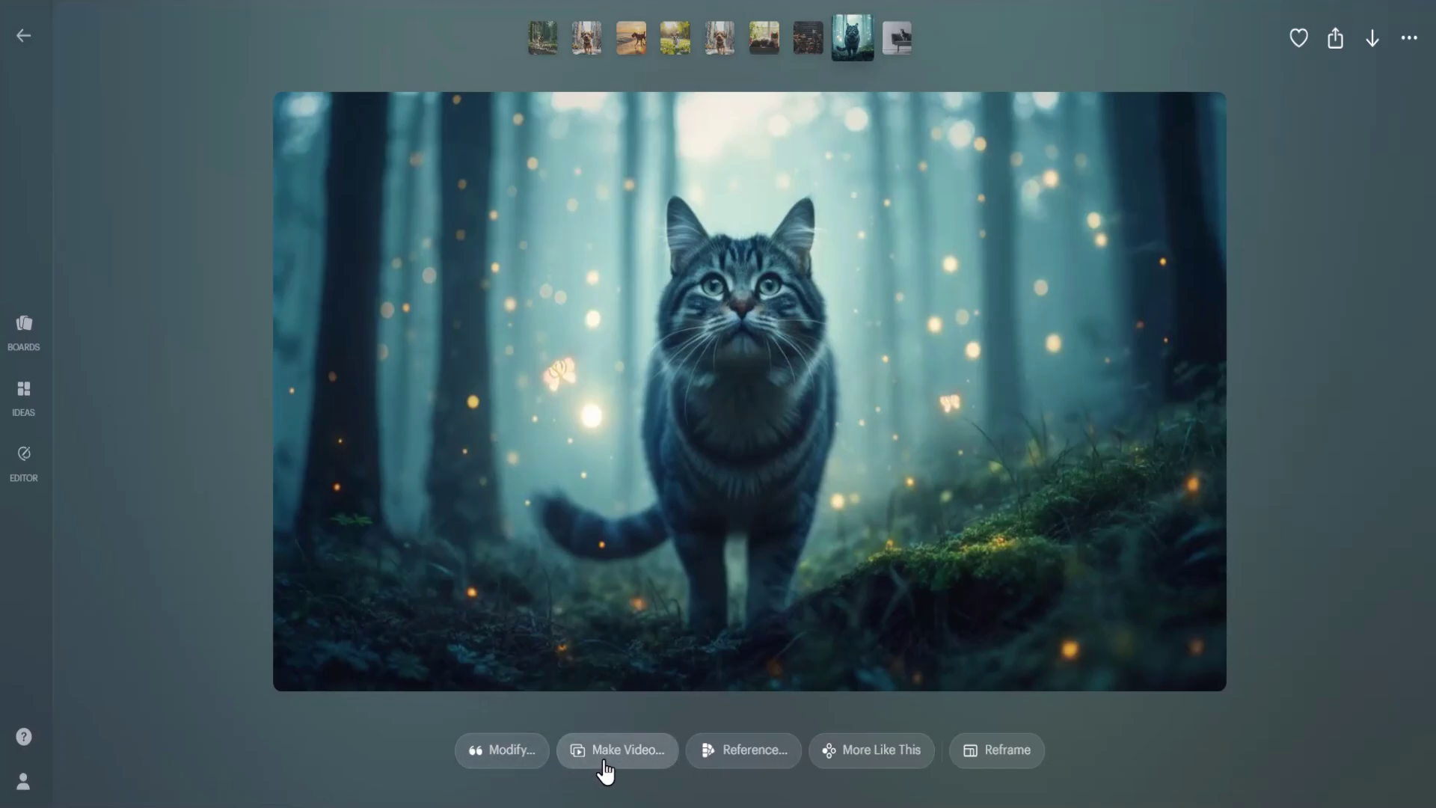
click(645, 751)
mouse_move(504, 684)
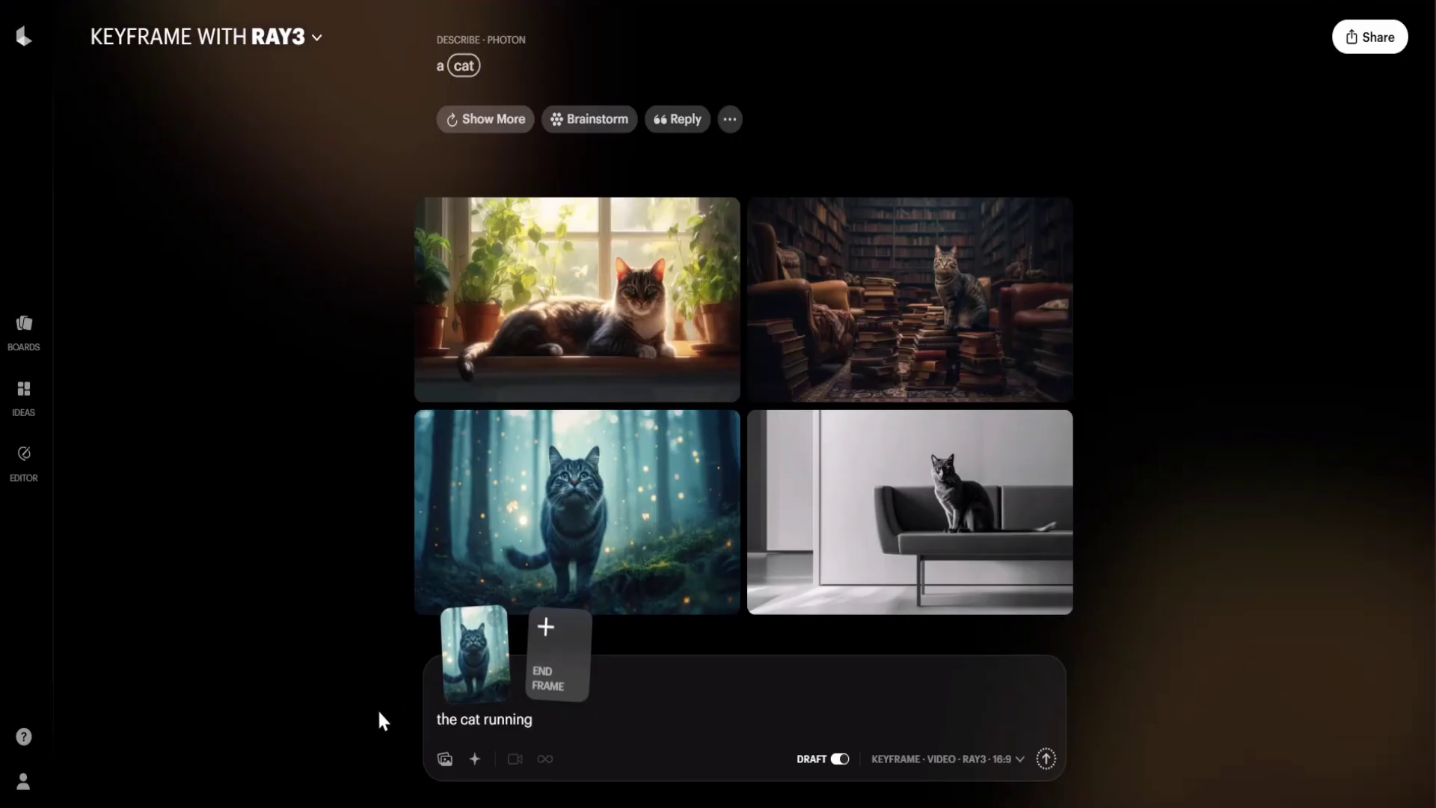
Step: Generate a 5-second draft video from the prompt 'the cat running'
click(1043, 770)
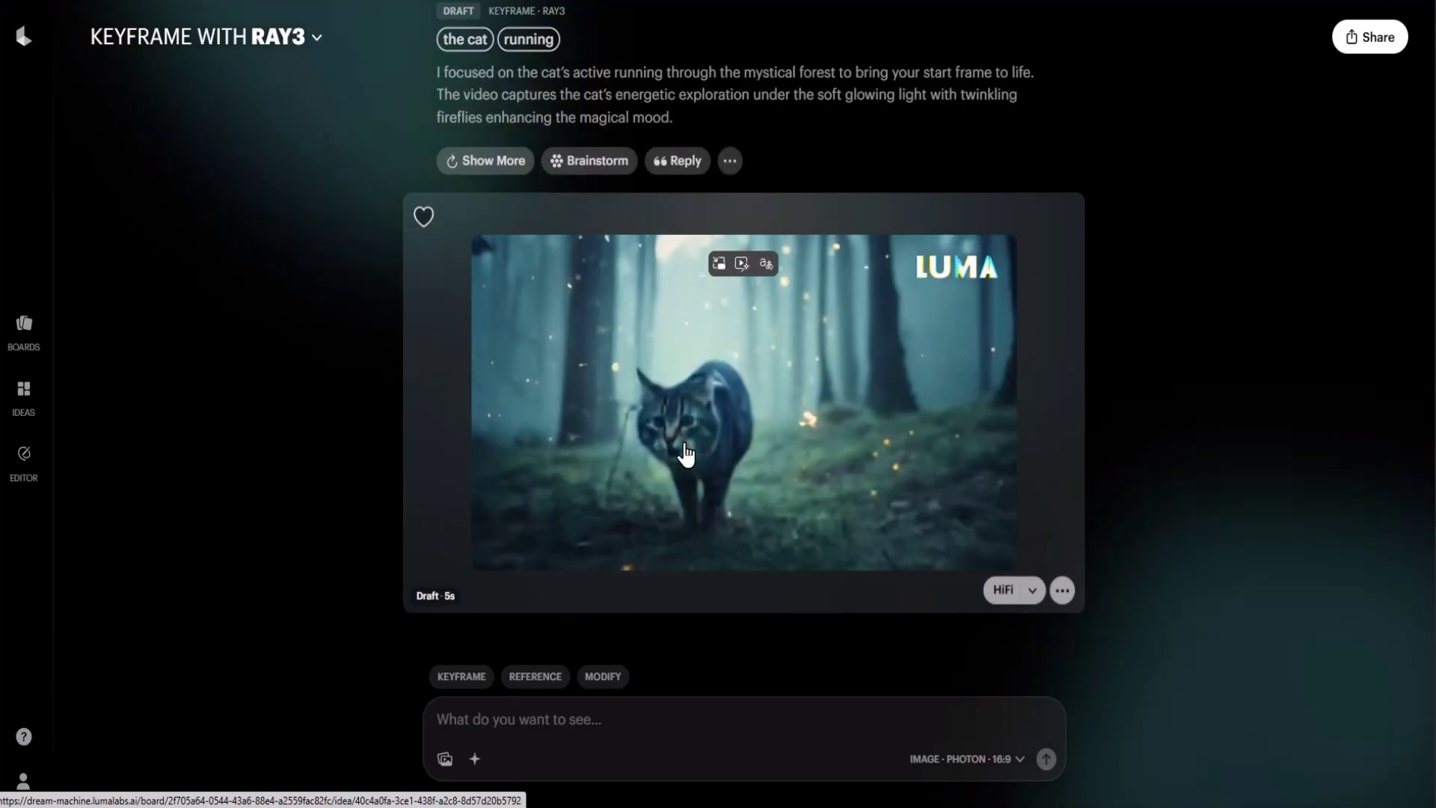
scroll(685, 454, down, 2)
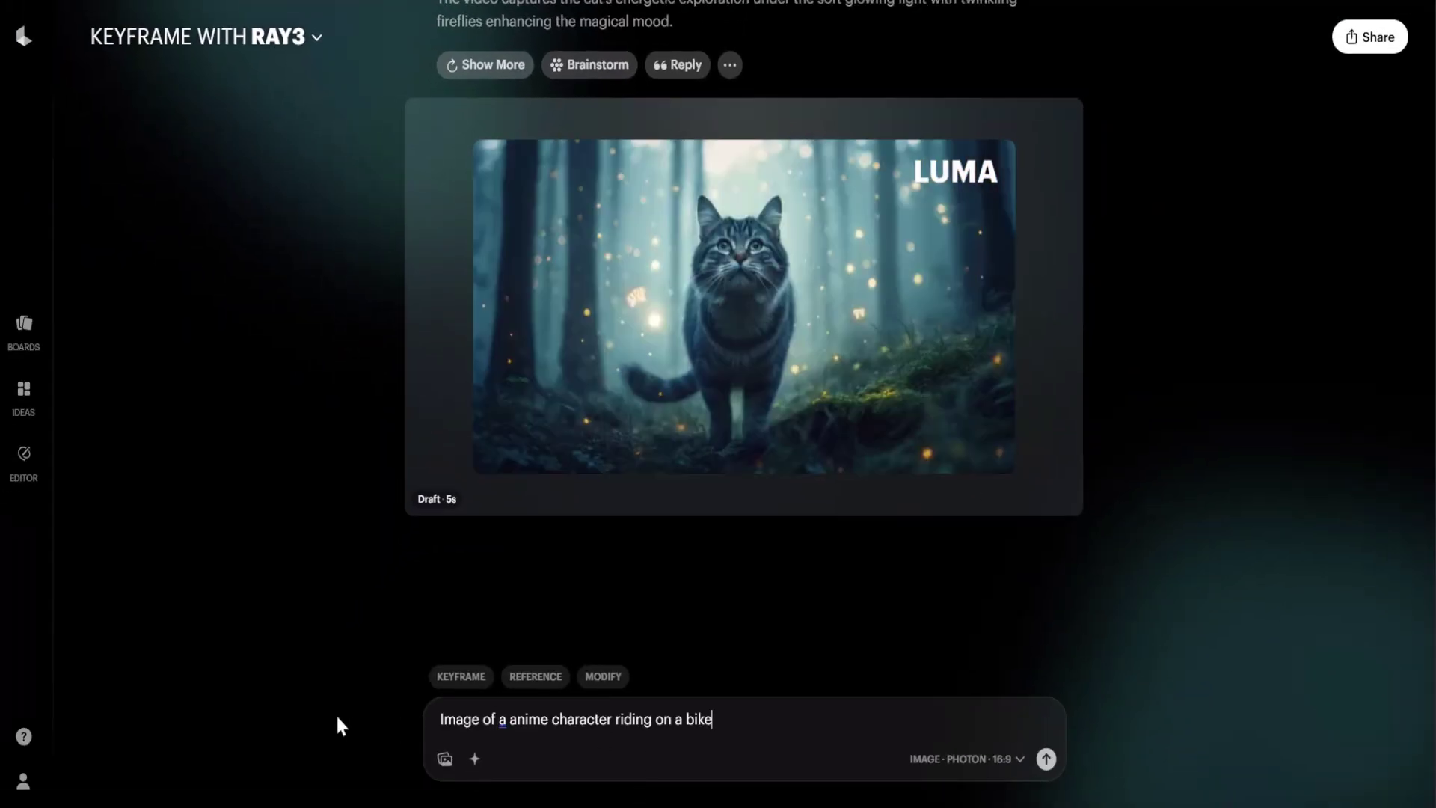
Step: Correct the prompt to 'an anime character' and generate four anime bike-rider images
click(499, 720)
click(545, 658)
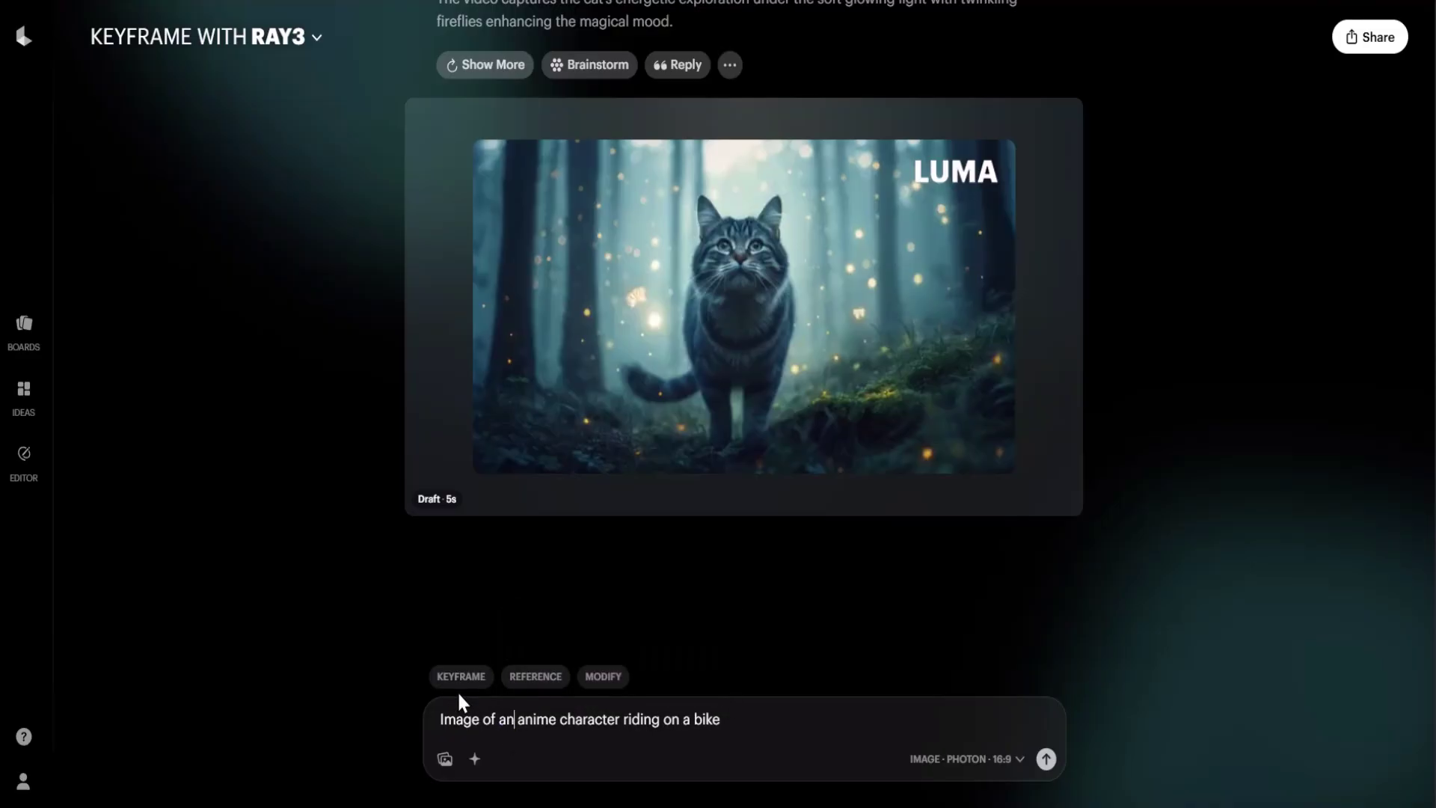
click(1045, 759)
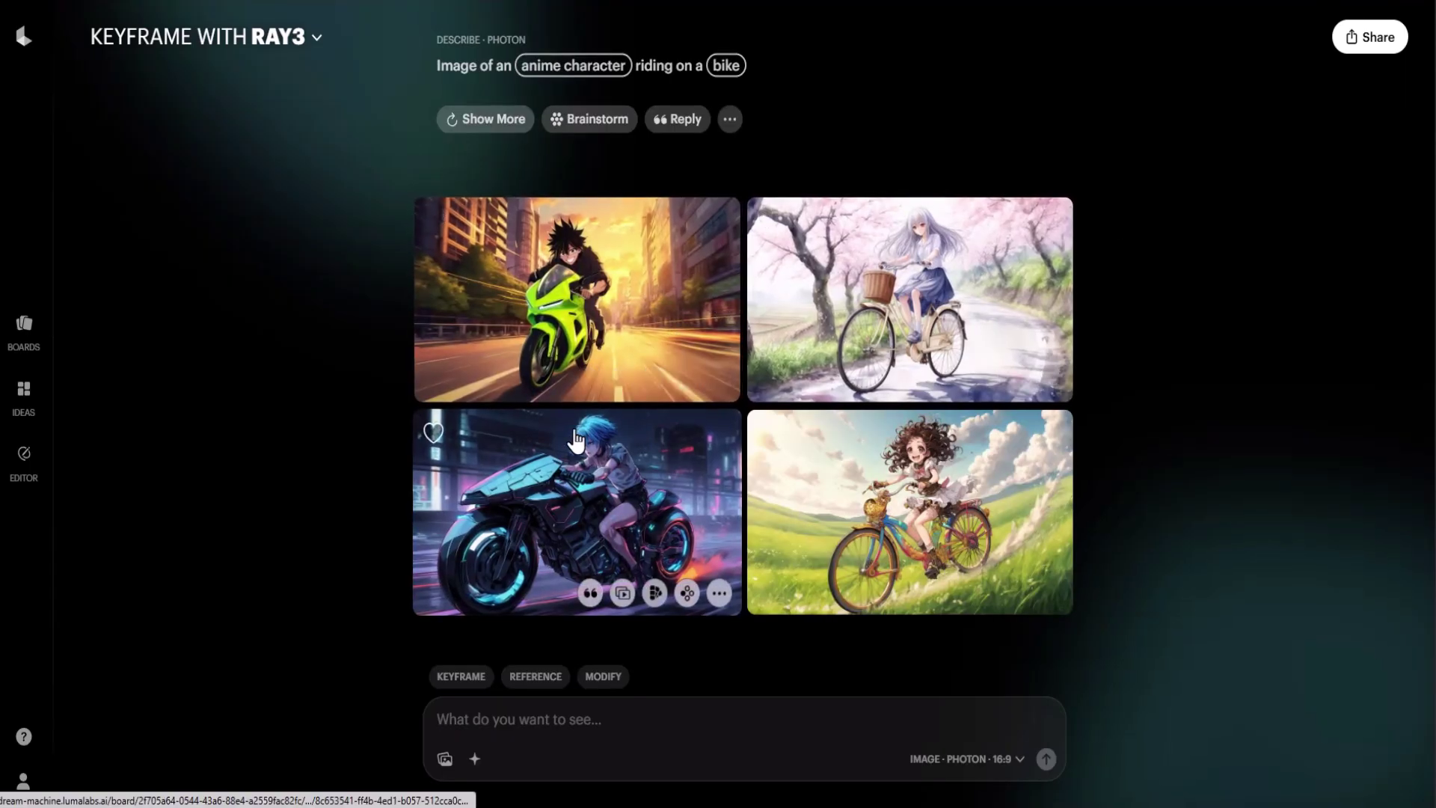
Step: Inspect the cyberpunk motorcycle and curly-haired bike girl images full size
click(596, 449)
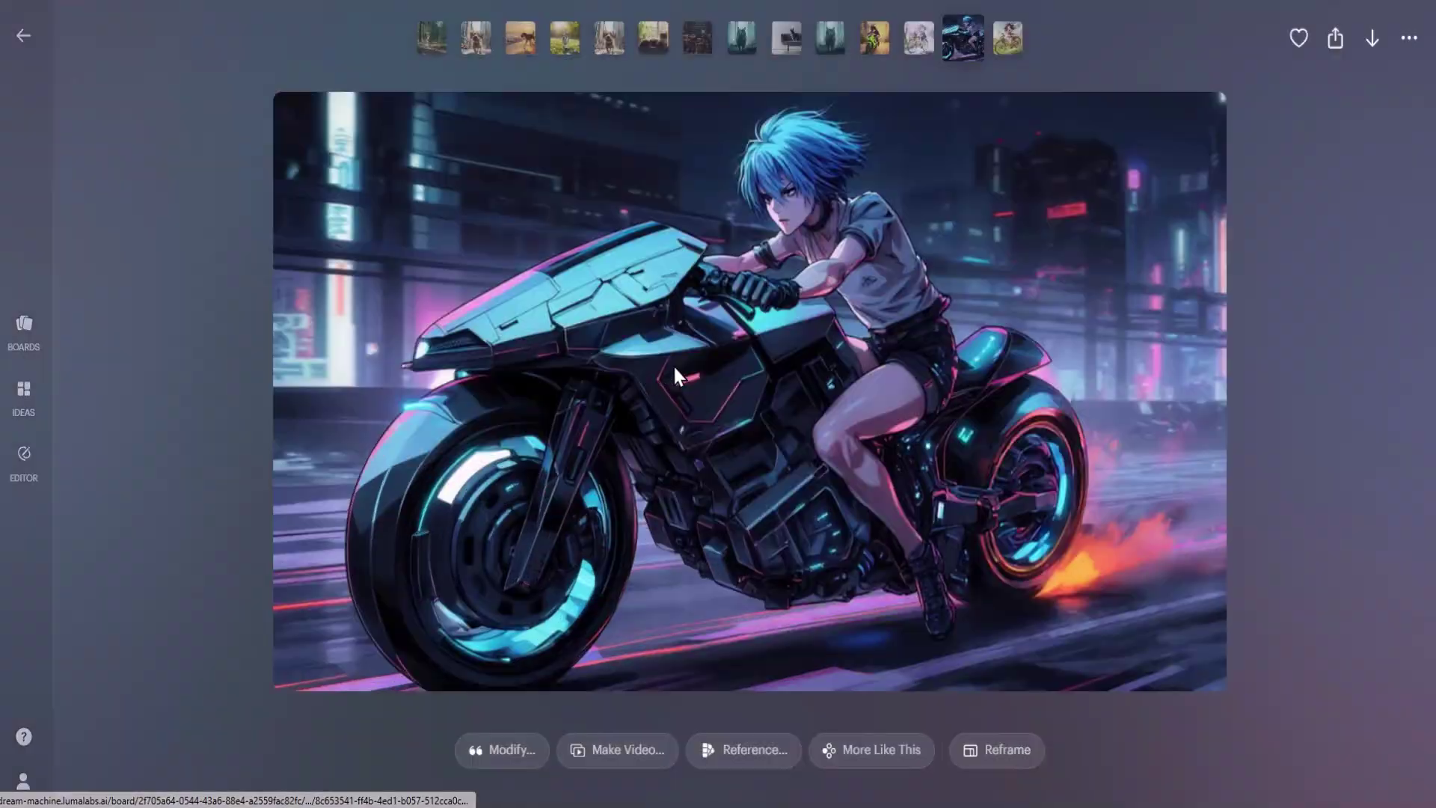
click(1256, 184)
click(1062, 441)
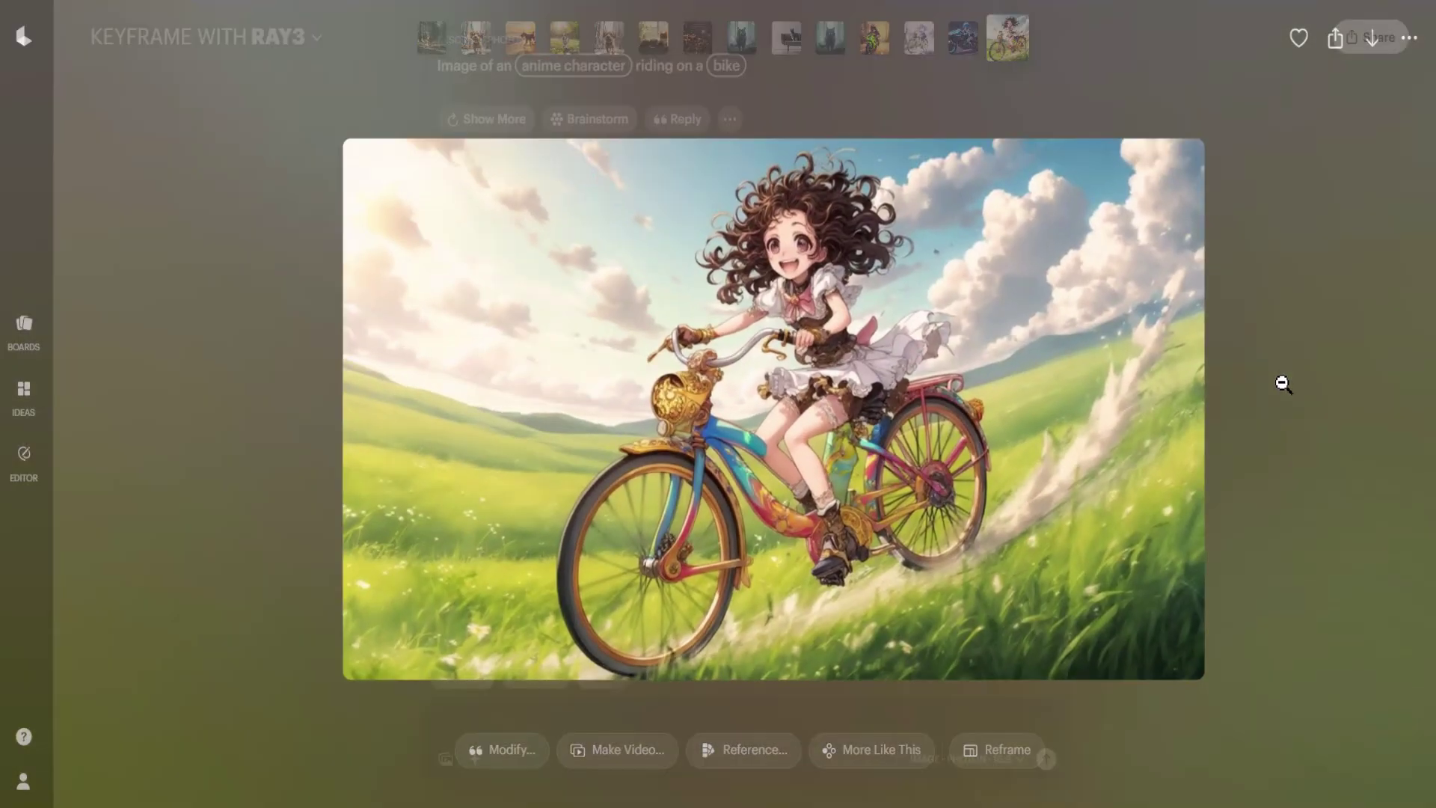
click(1283, 383)
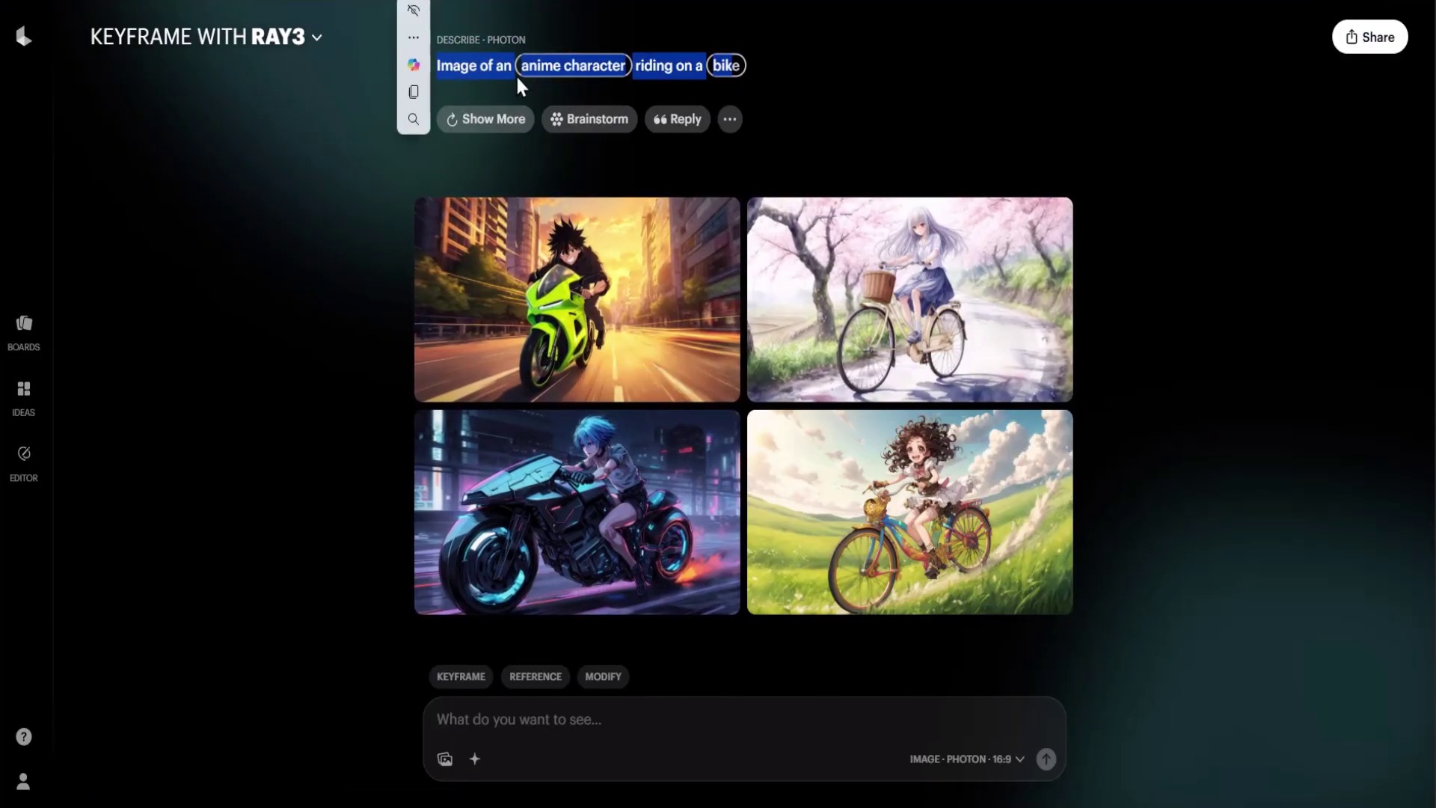
Step: Copy the prompt 'Image of an anime character riding on a bike' for reuse
right_click(658, 61)
click(684, 71)
click(513, 724)
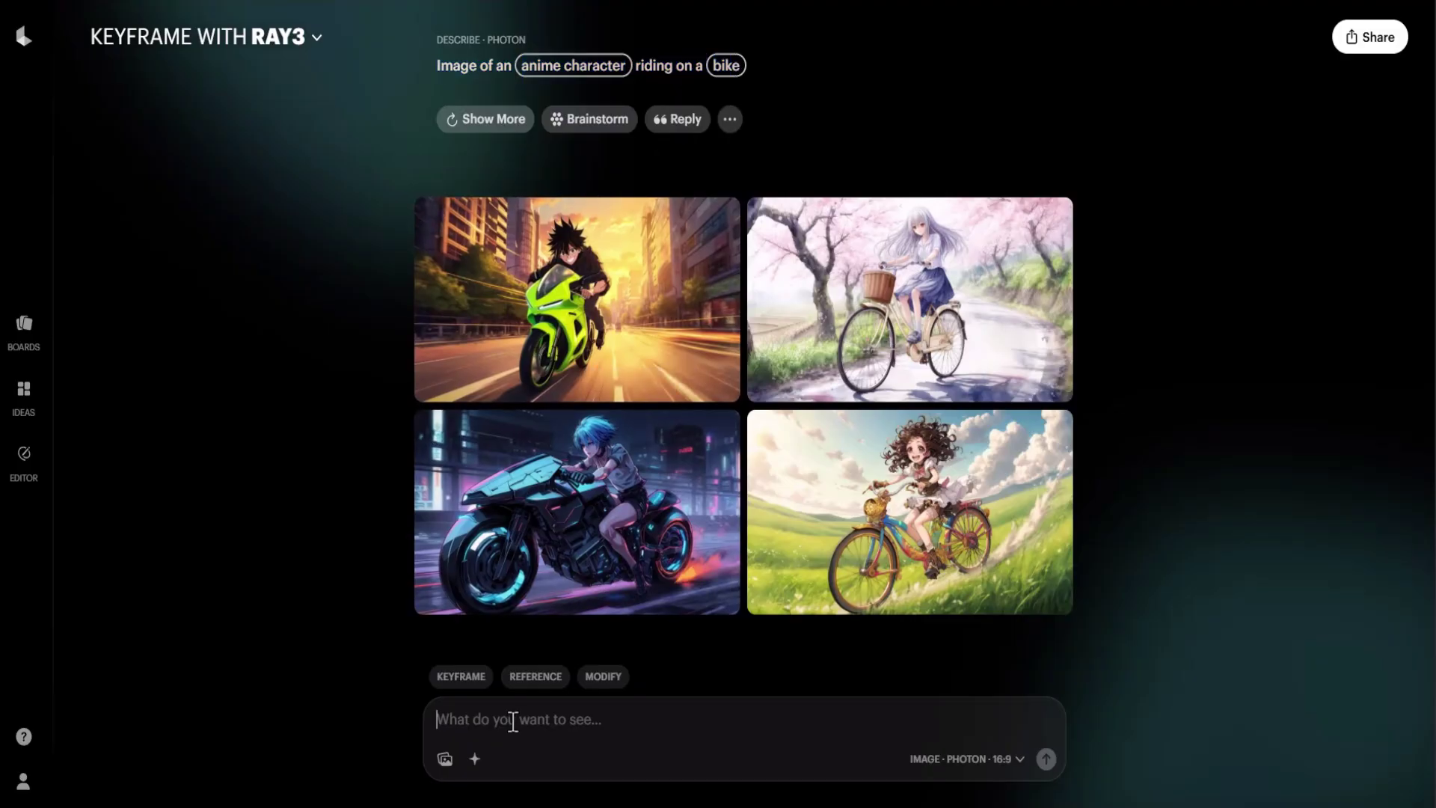
Step: Generate another four anime bike-rider images and view the sepia autumn bicycle image full size
key(Return)
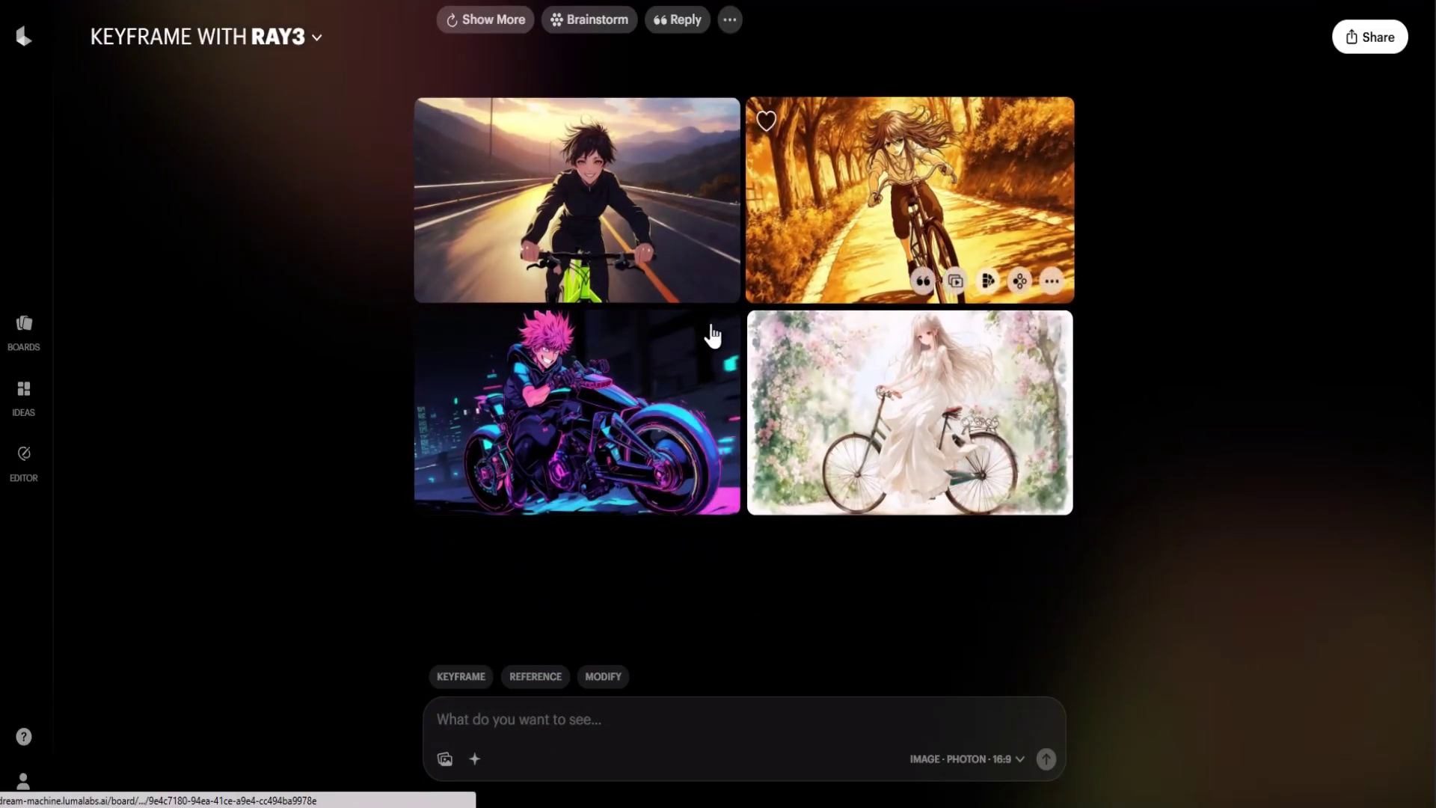
click(931, 236)
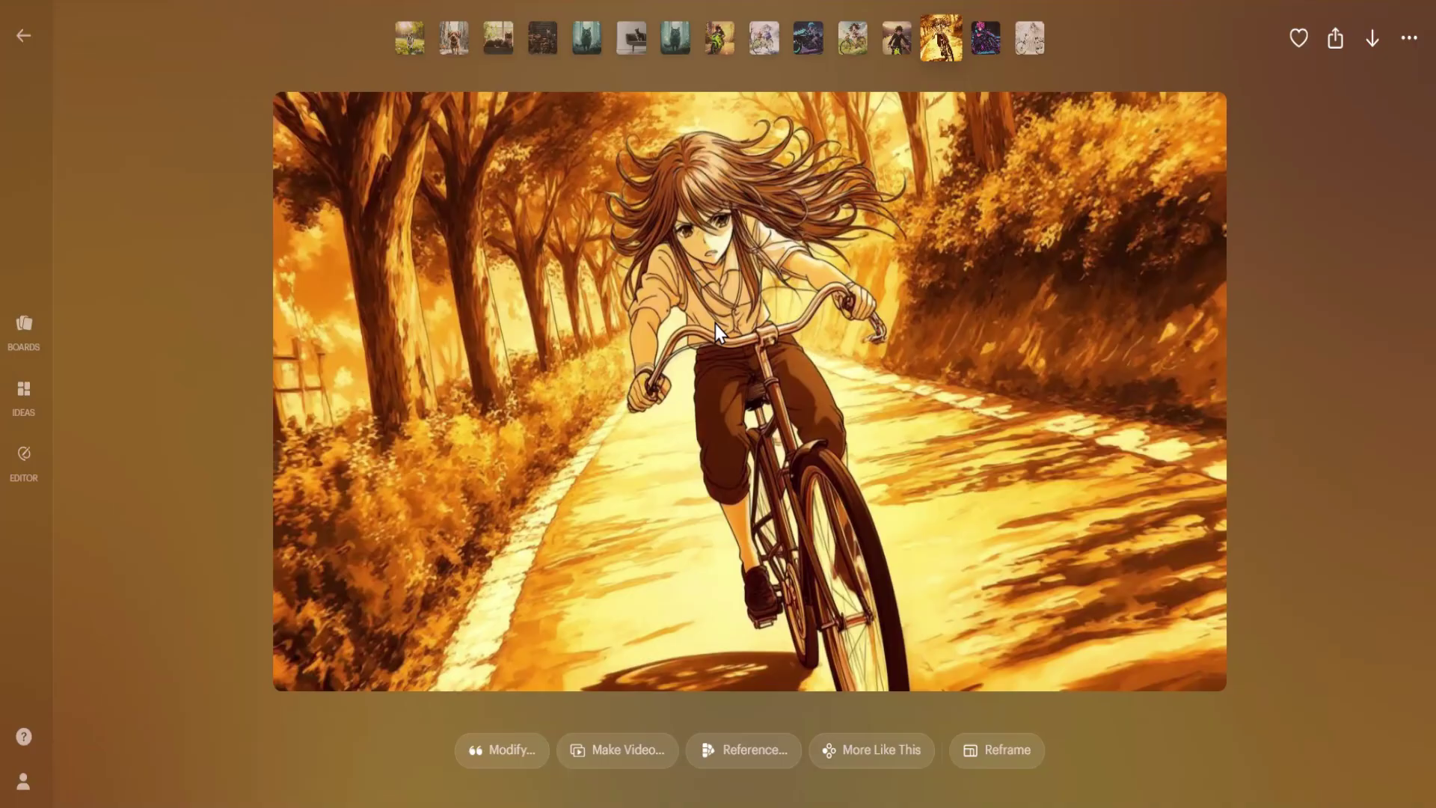
Step: Make a 5-second draft video of the autumn bicycle girl riding down the tree-lined path
click(627, 751)
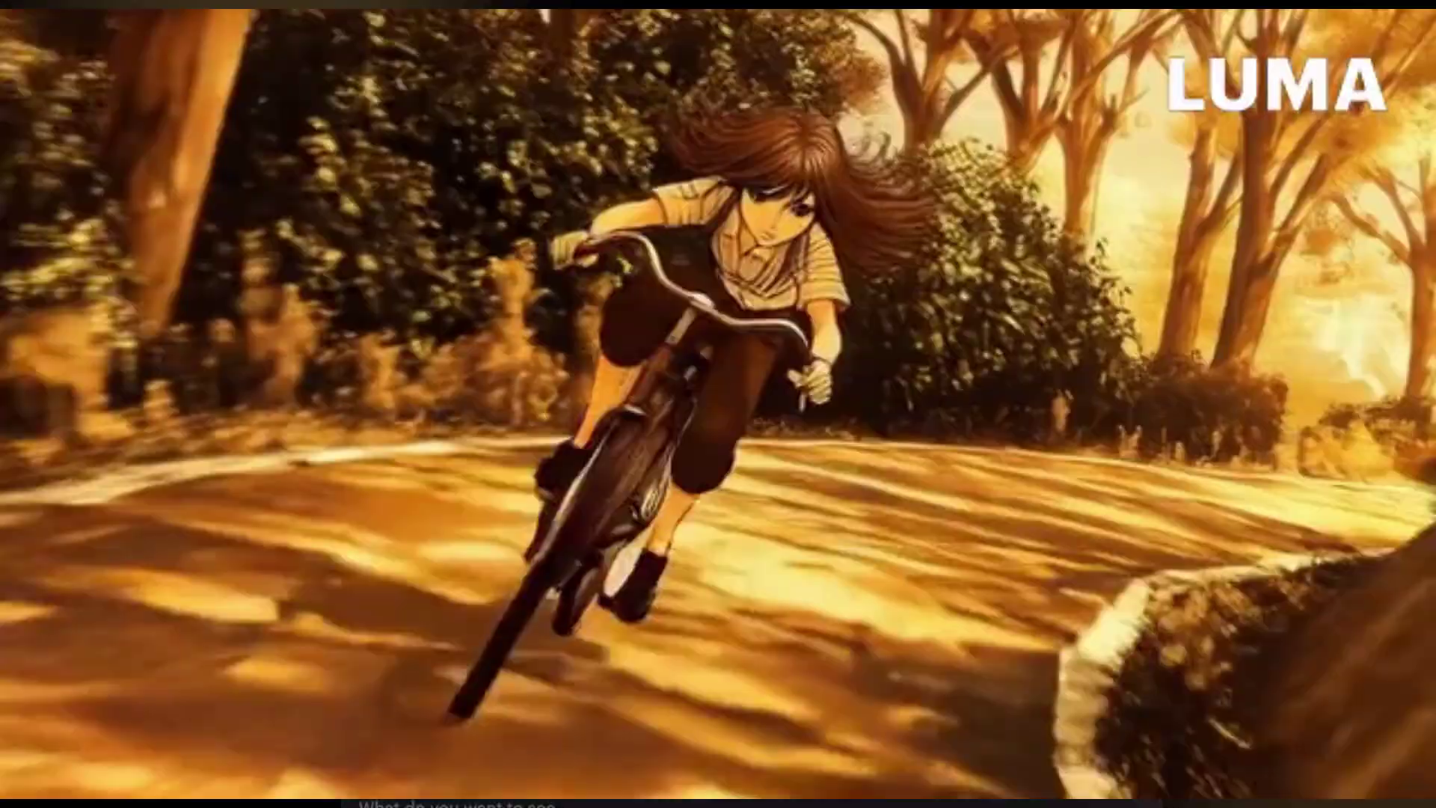
key(Escape)
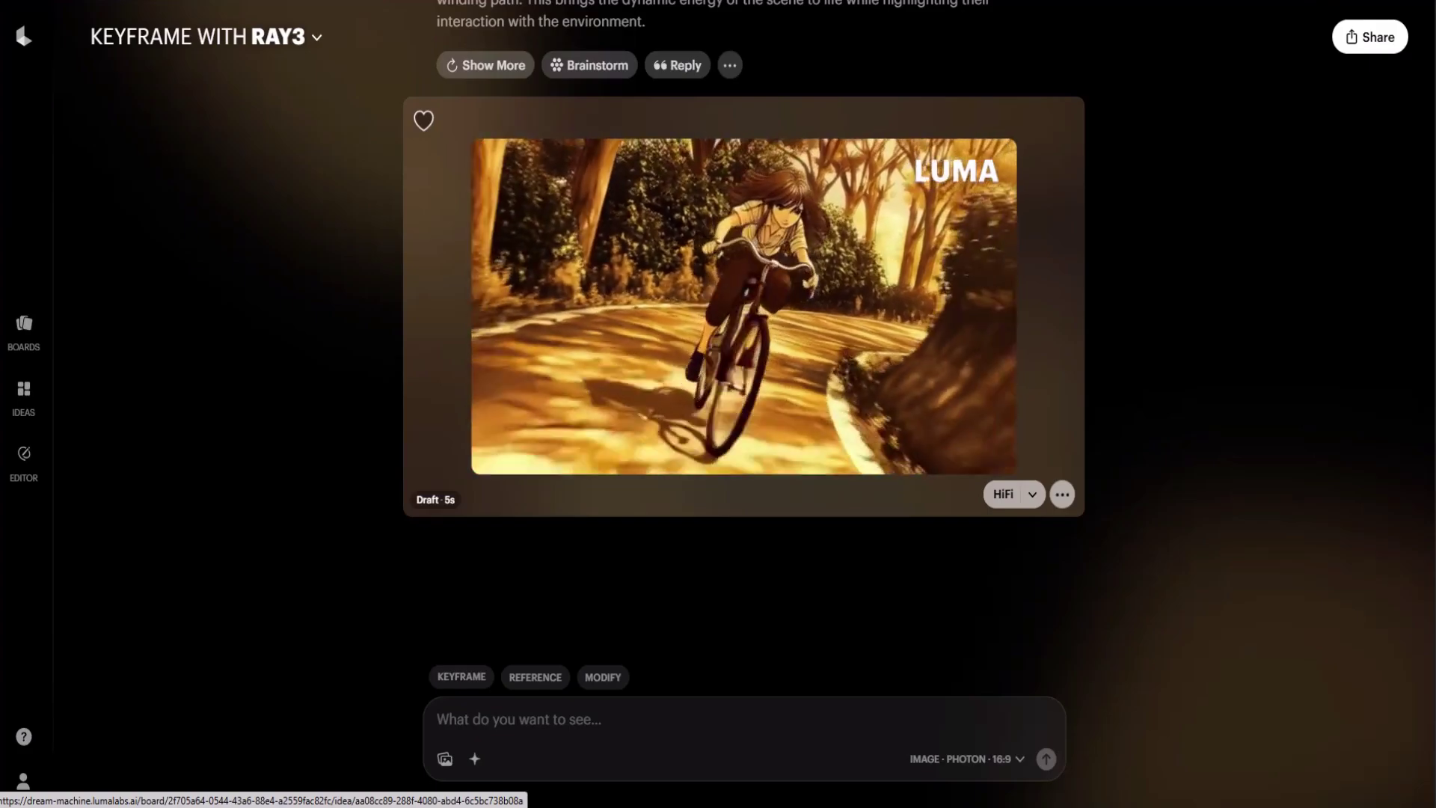
Step: Write the image prompt 'a designer bag floating on a table' from pasted text plus 'a table'
click(609, 722)
text(a designer bag floating on)
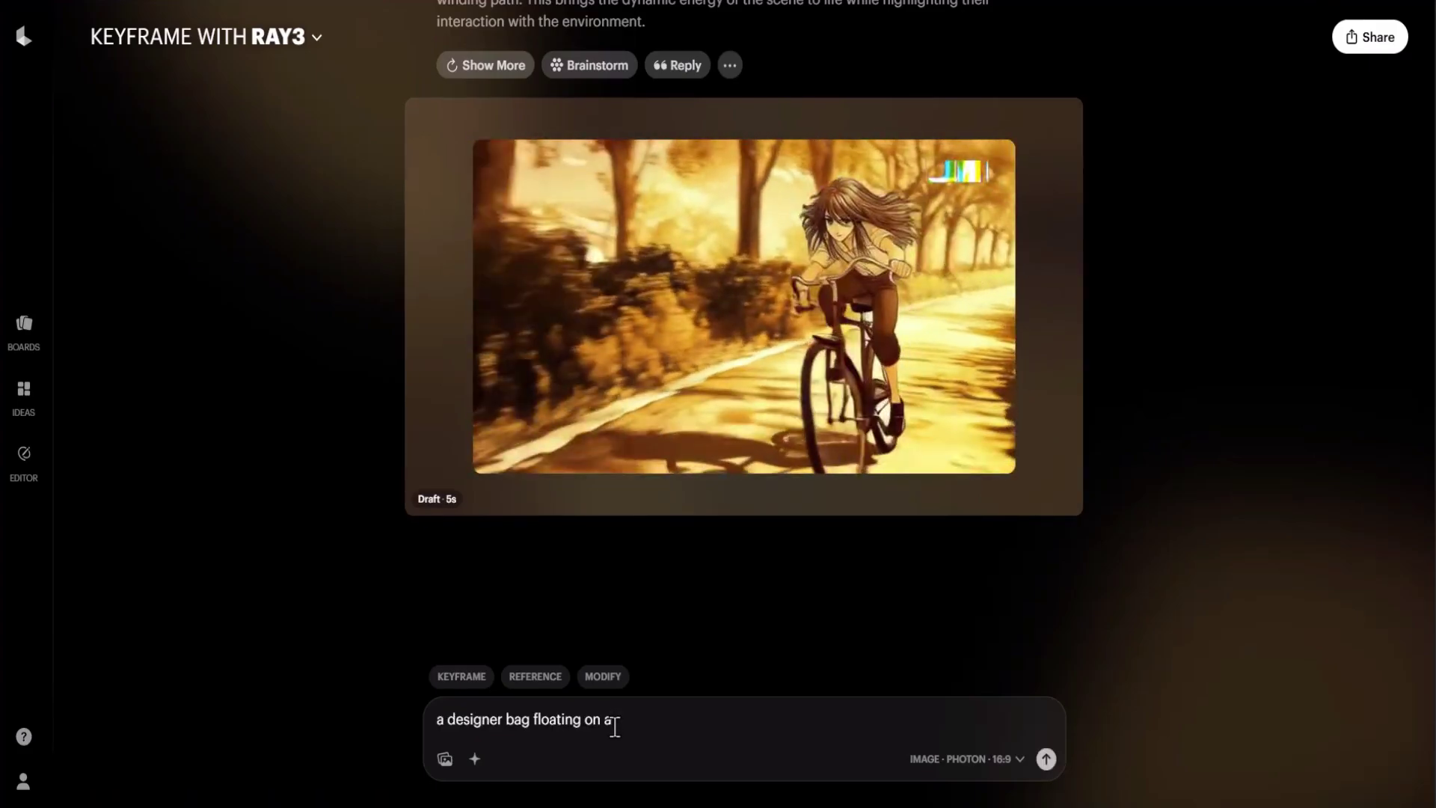
text(a)
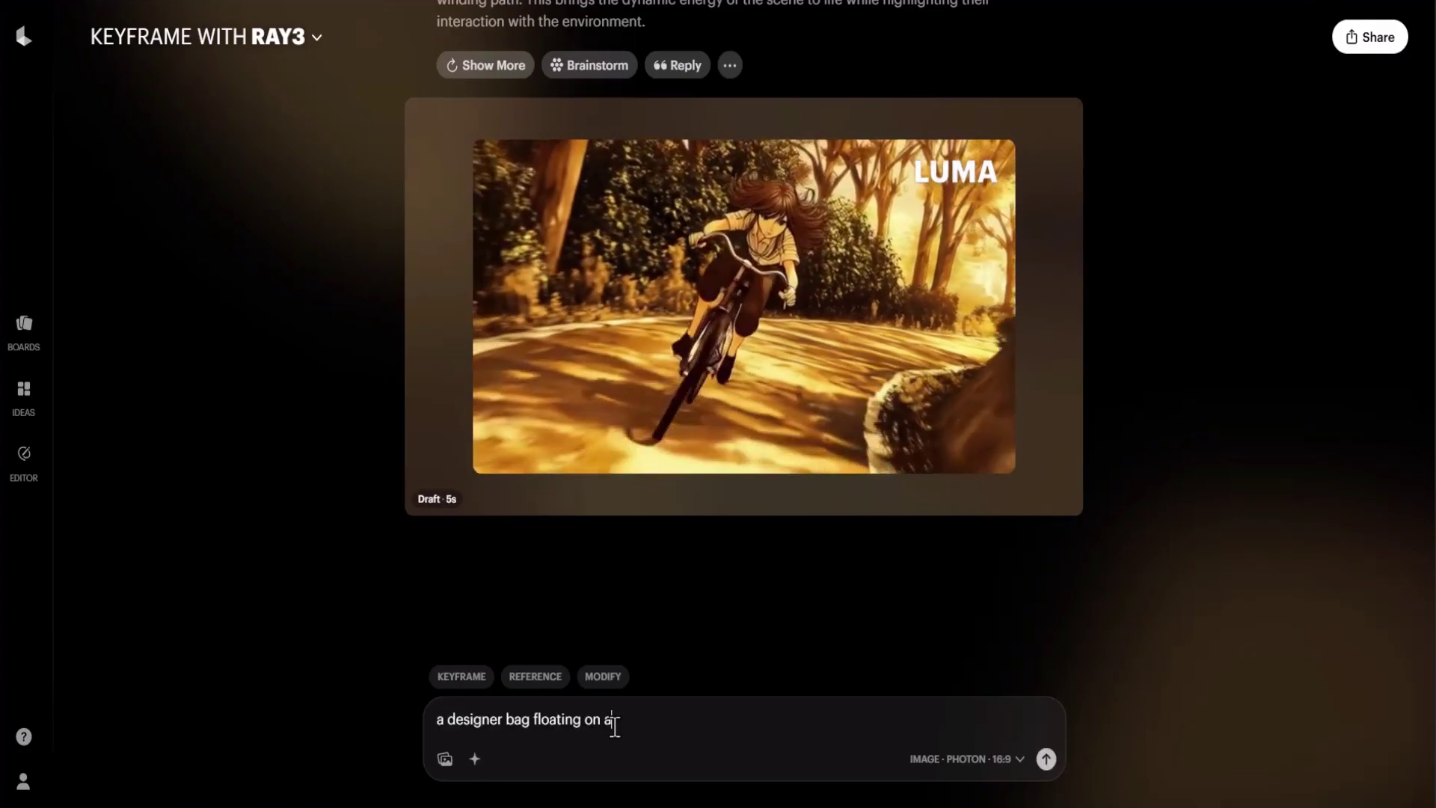
text( ta)
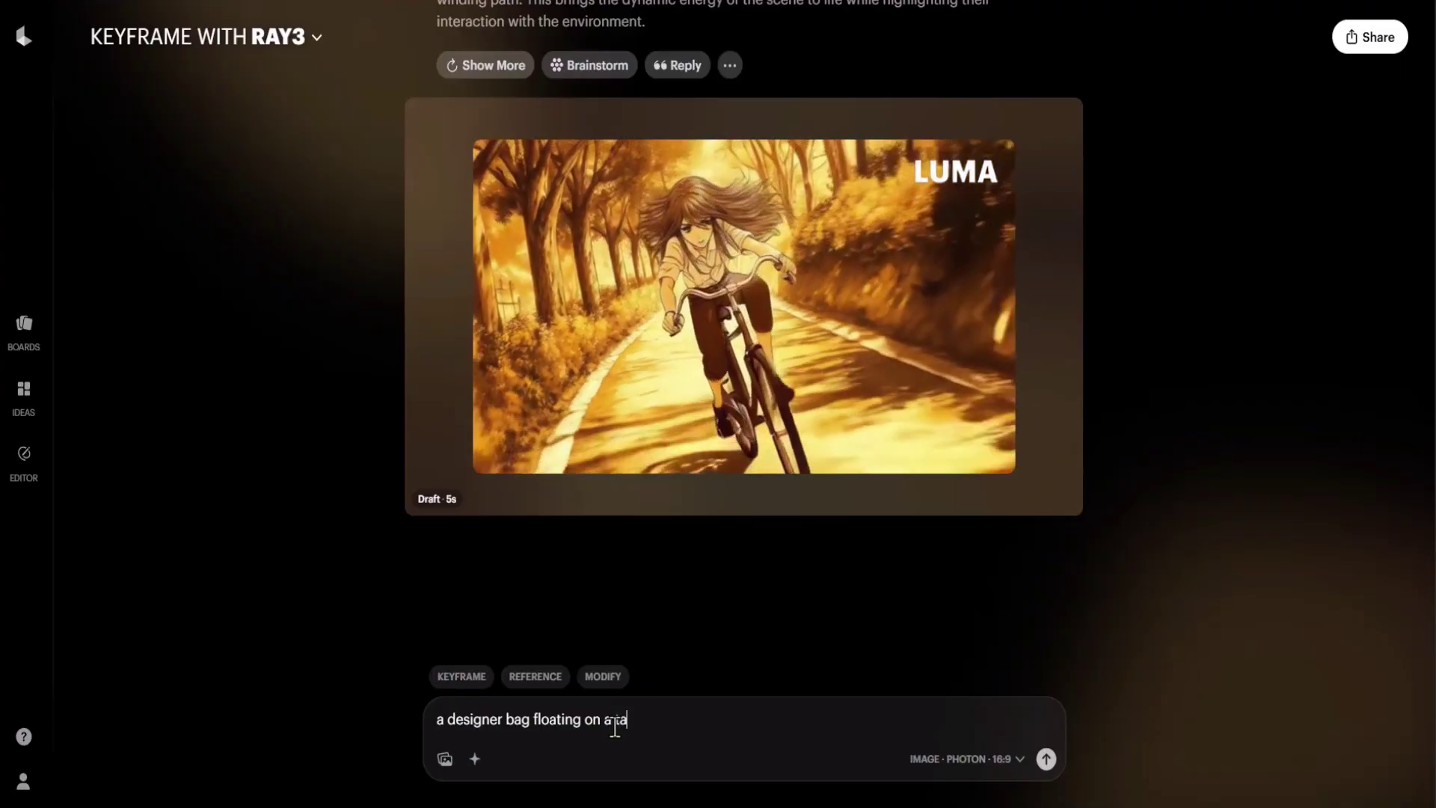
text(ble)
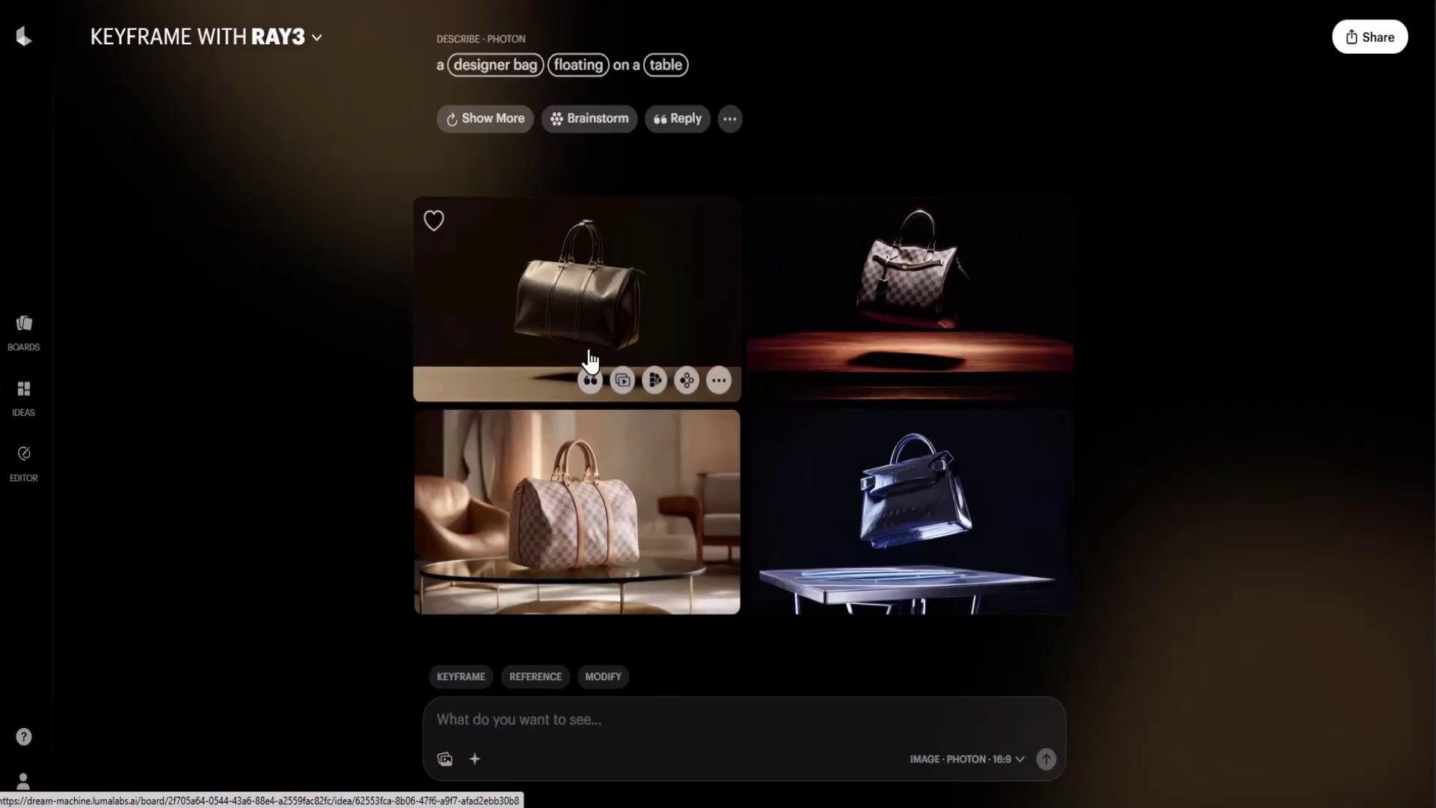
Step: Open the first bag image full size and view the dark checkered, beige checkered and blue metallic bags
click(588, 362)
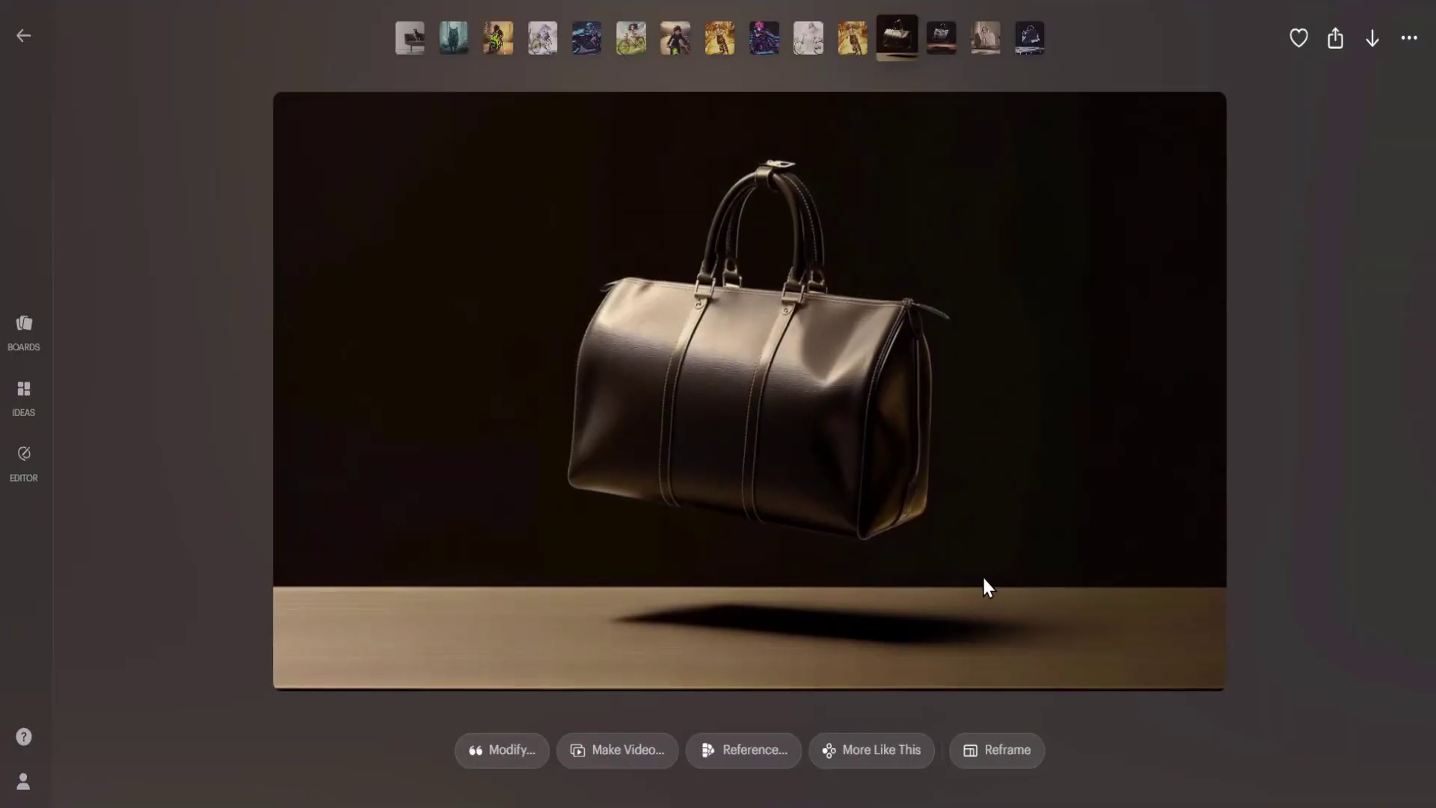
click(947, 54)
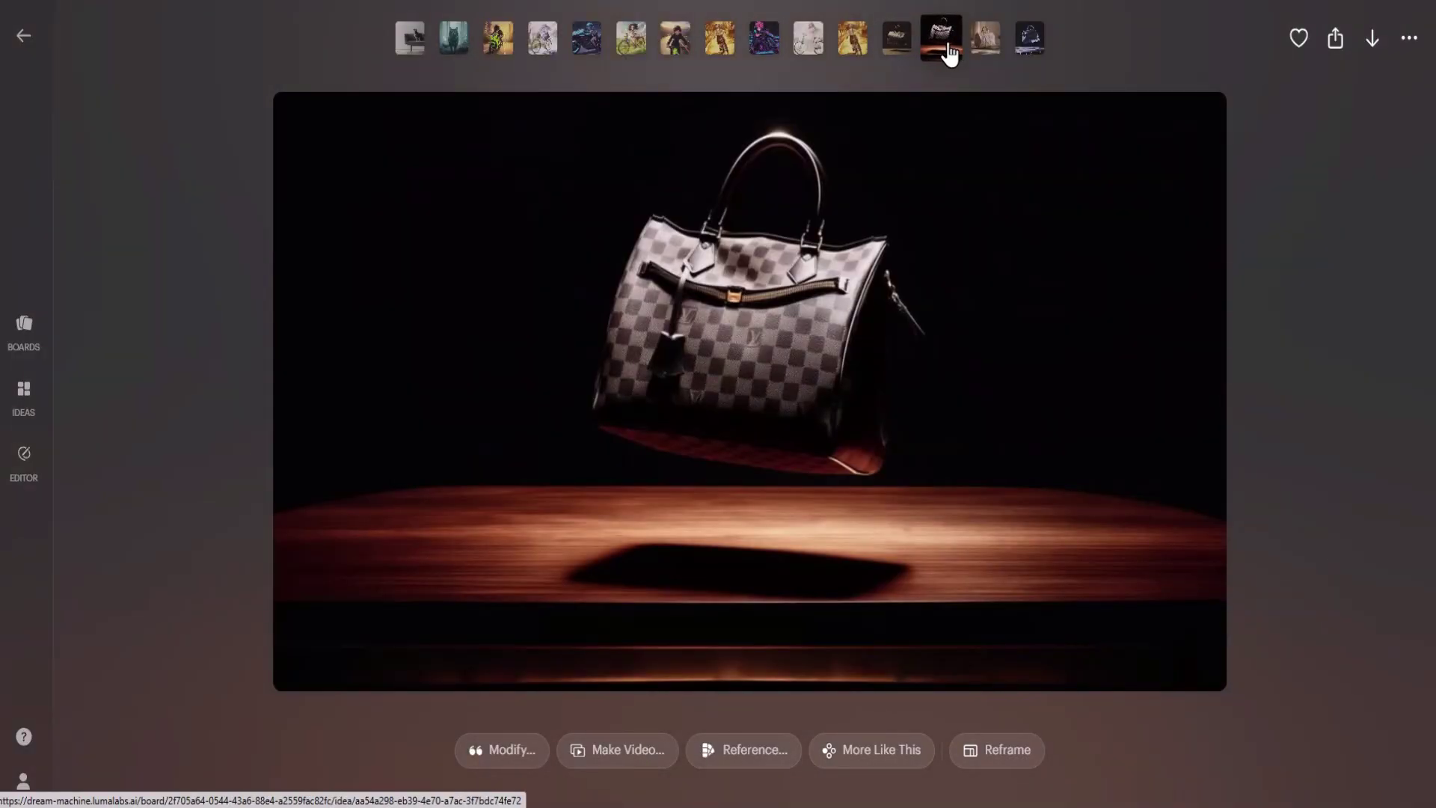
click(992, 44)
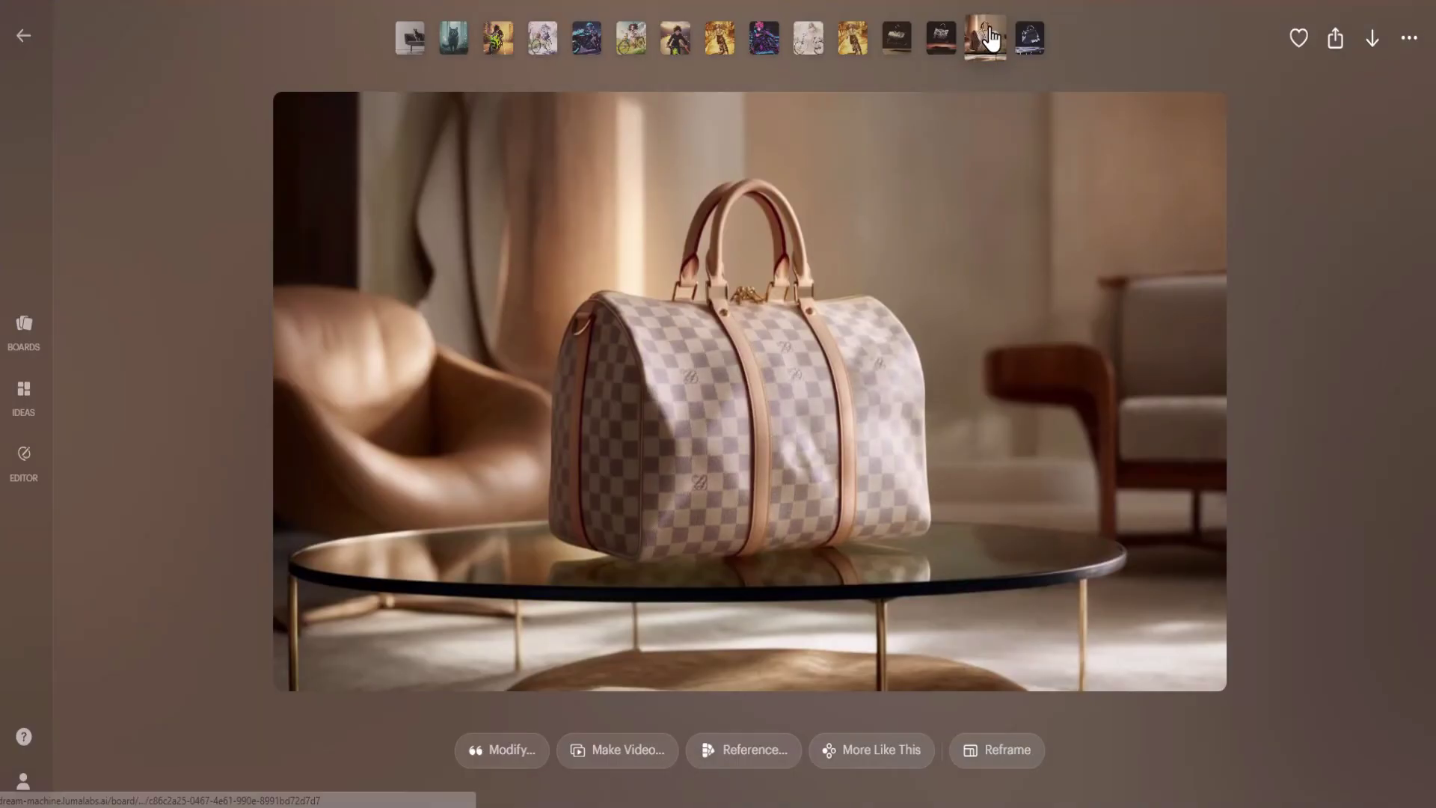
click(1029, 44)
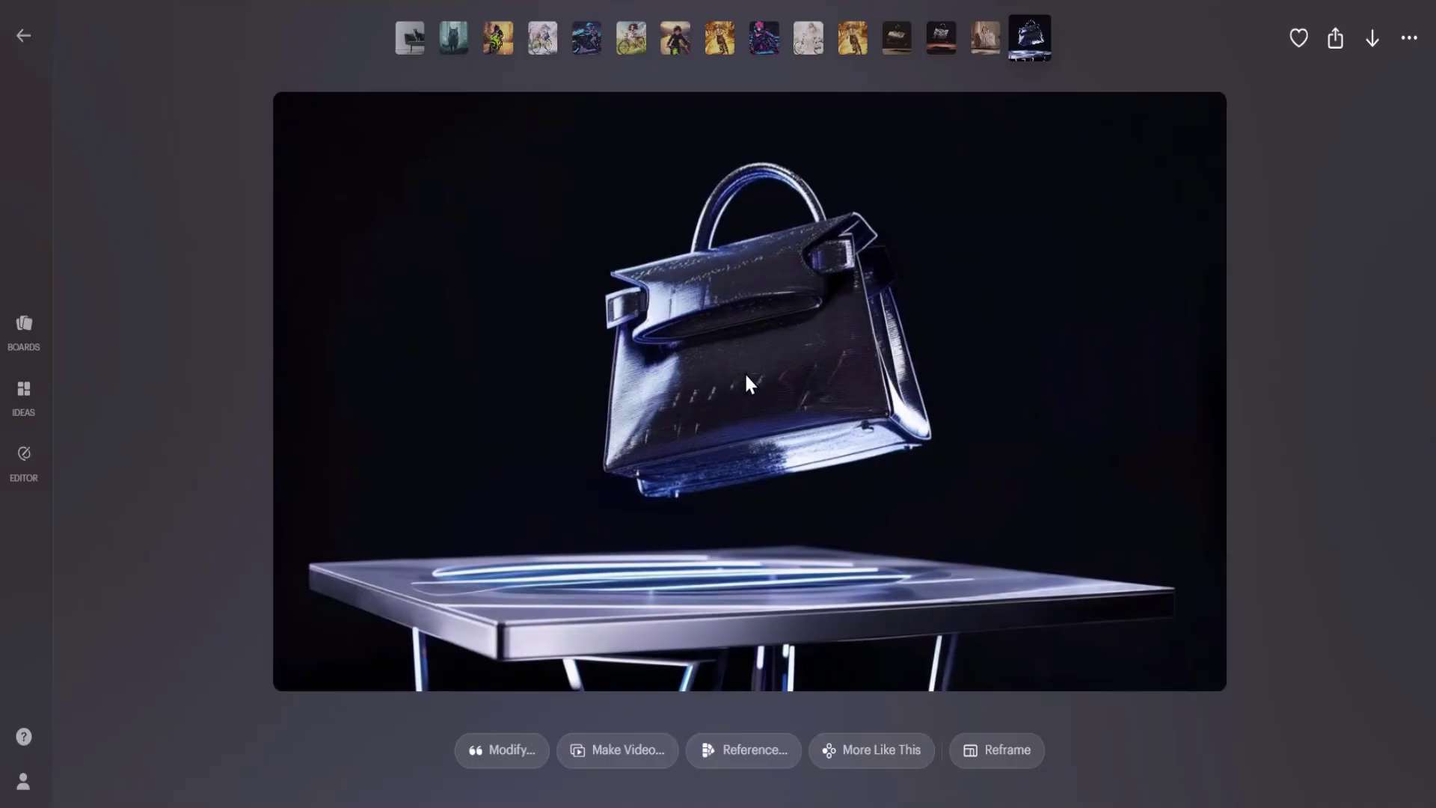
Step: Compare the two checkered bags again, step through to the blue metallic bag, and return to the board
click(984, 58)
click(950, 55)
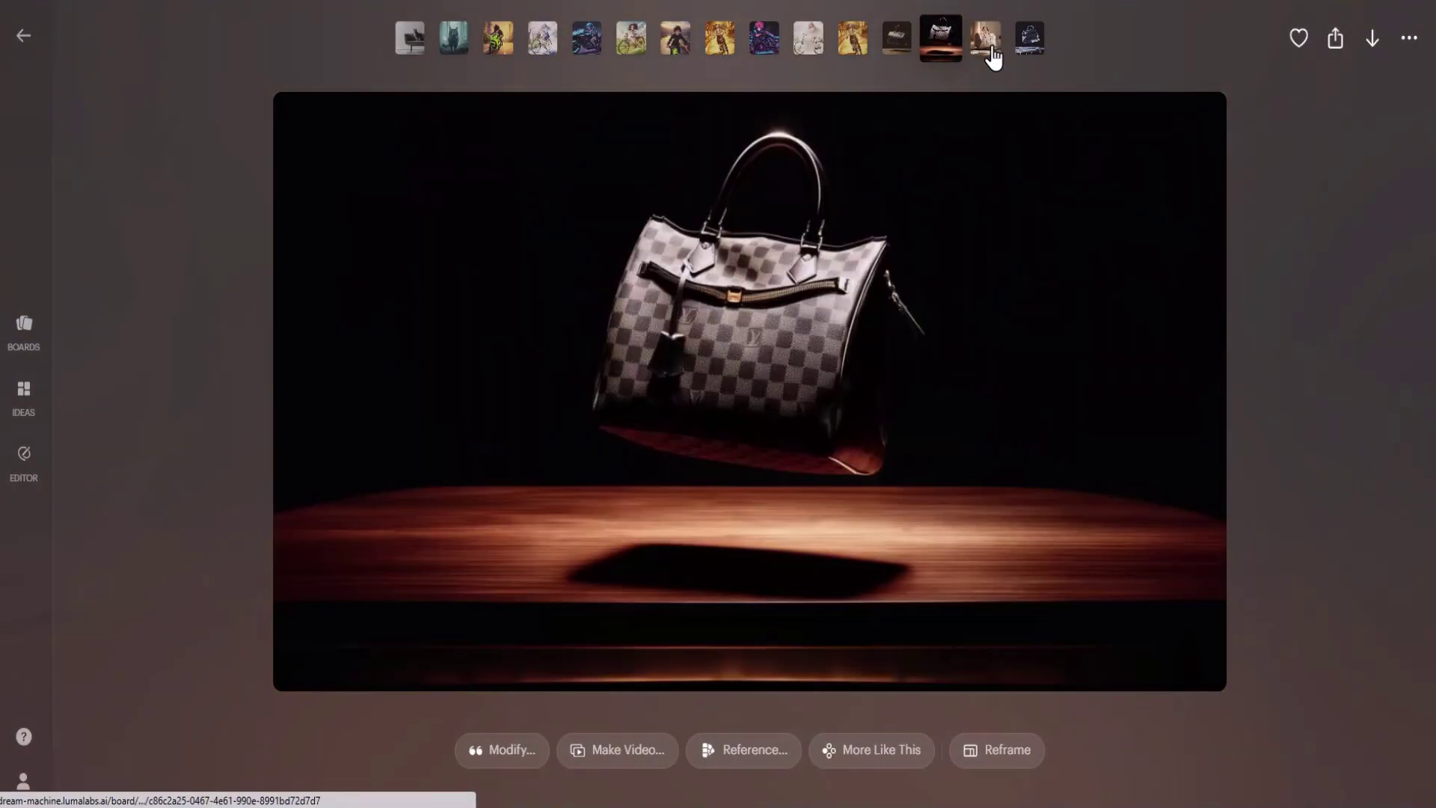
click(991, 55)
key(Left)
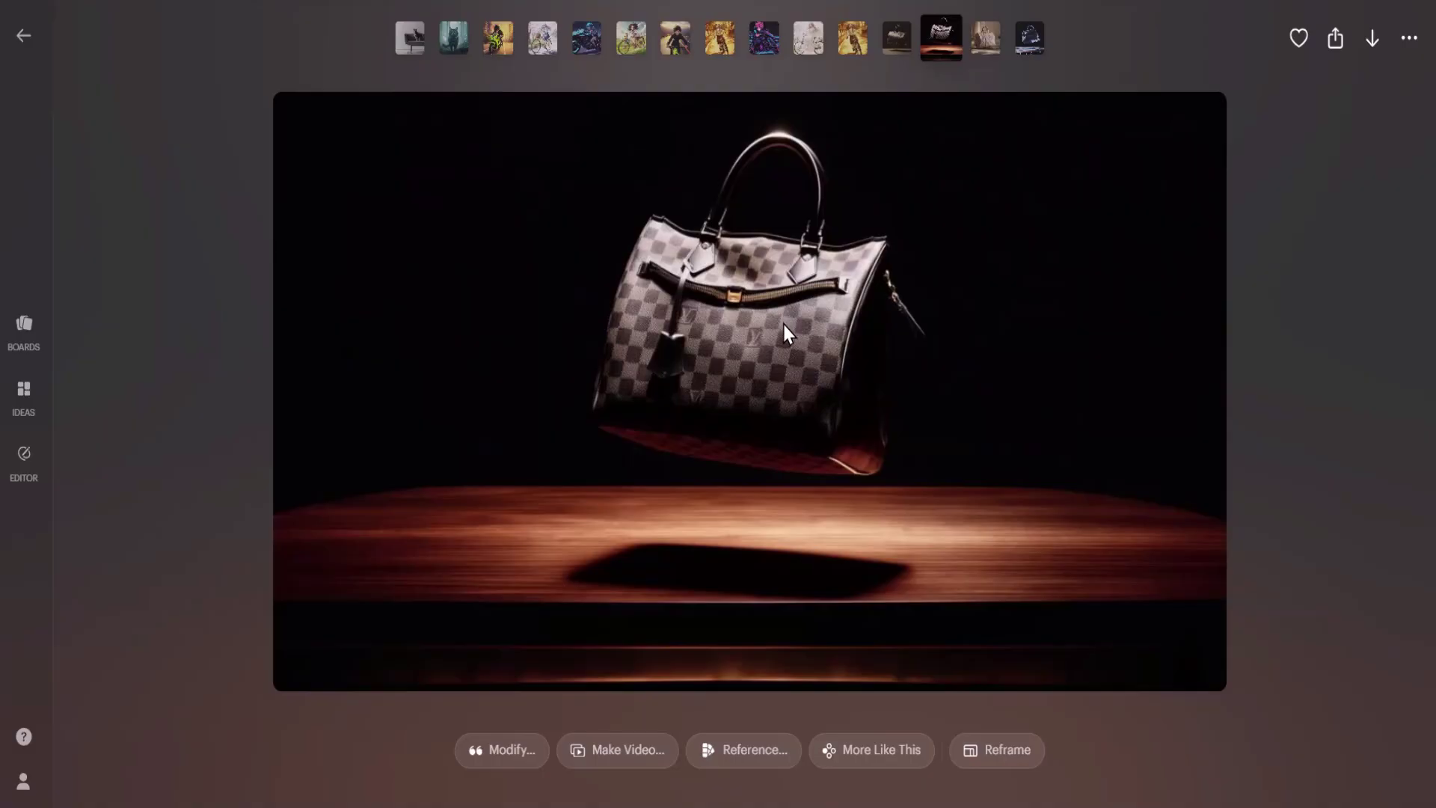
key(Right)
key(Right)
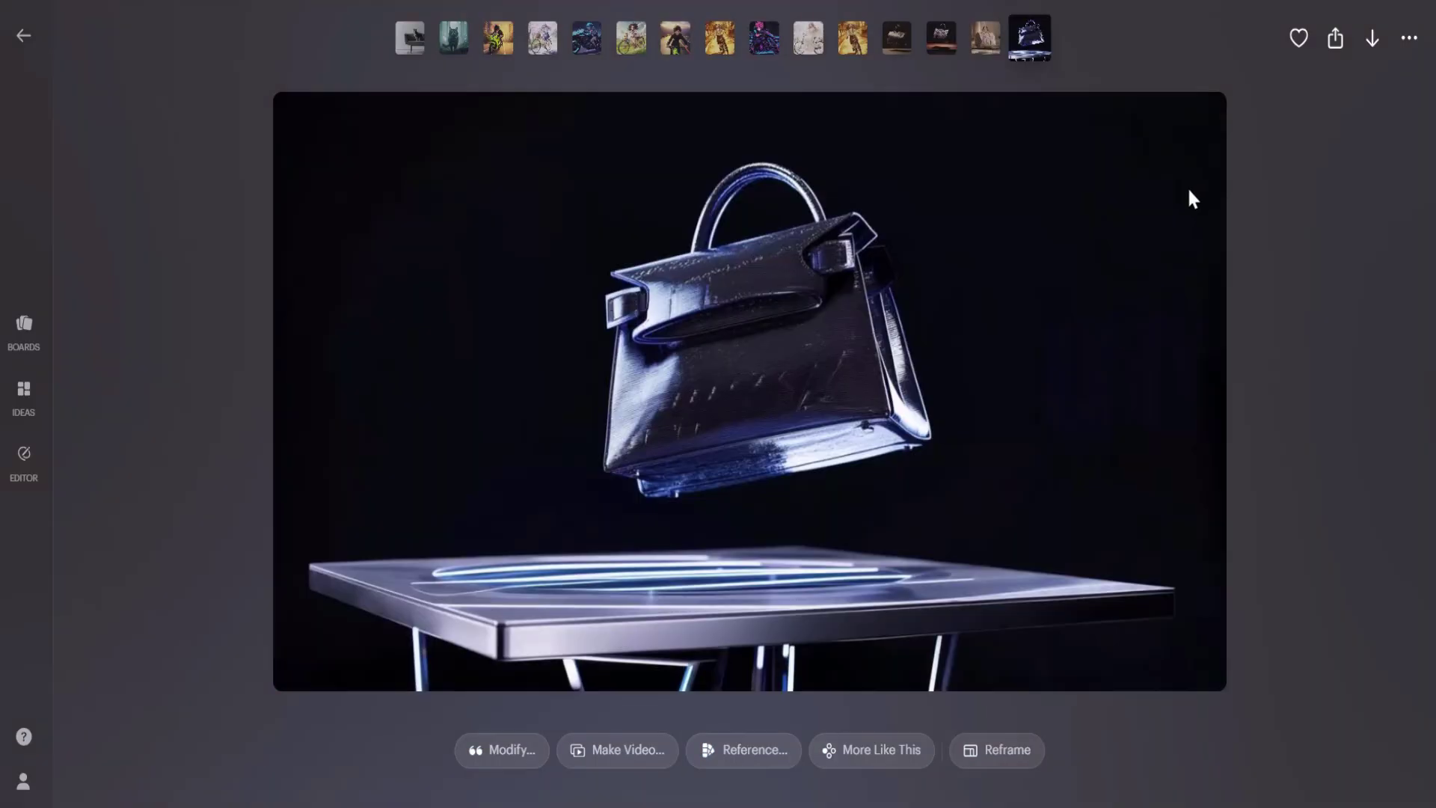
click(64, 115)
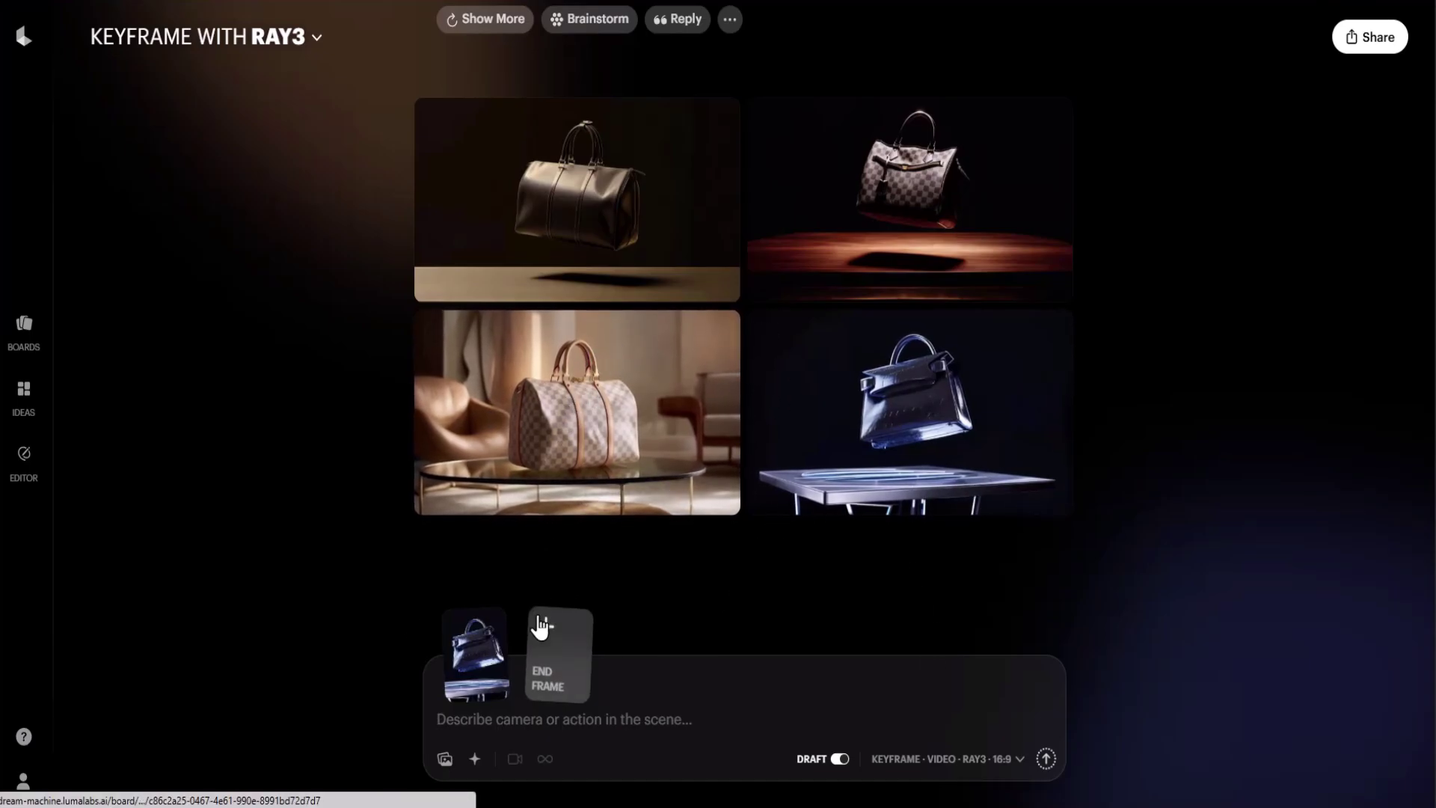
Step: Set the beige checkered bag as end frame after the blue bag and generate the keyframe video
drag(539, 501, 576, 373)
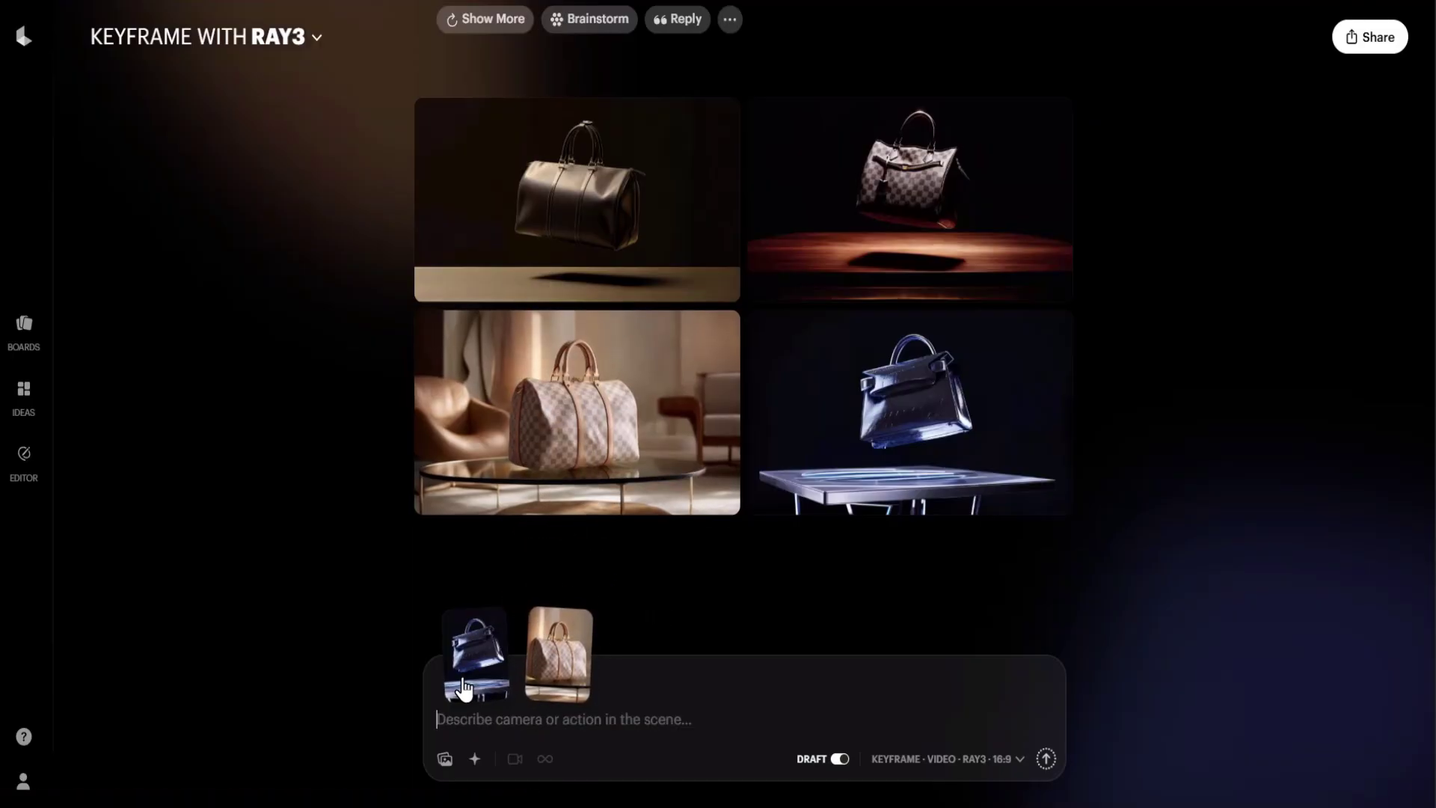
click(1039, 766)
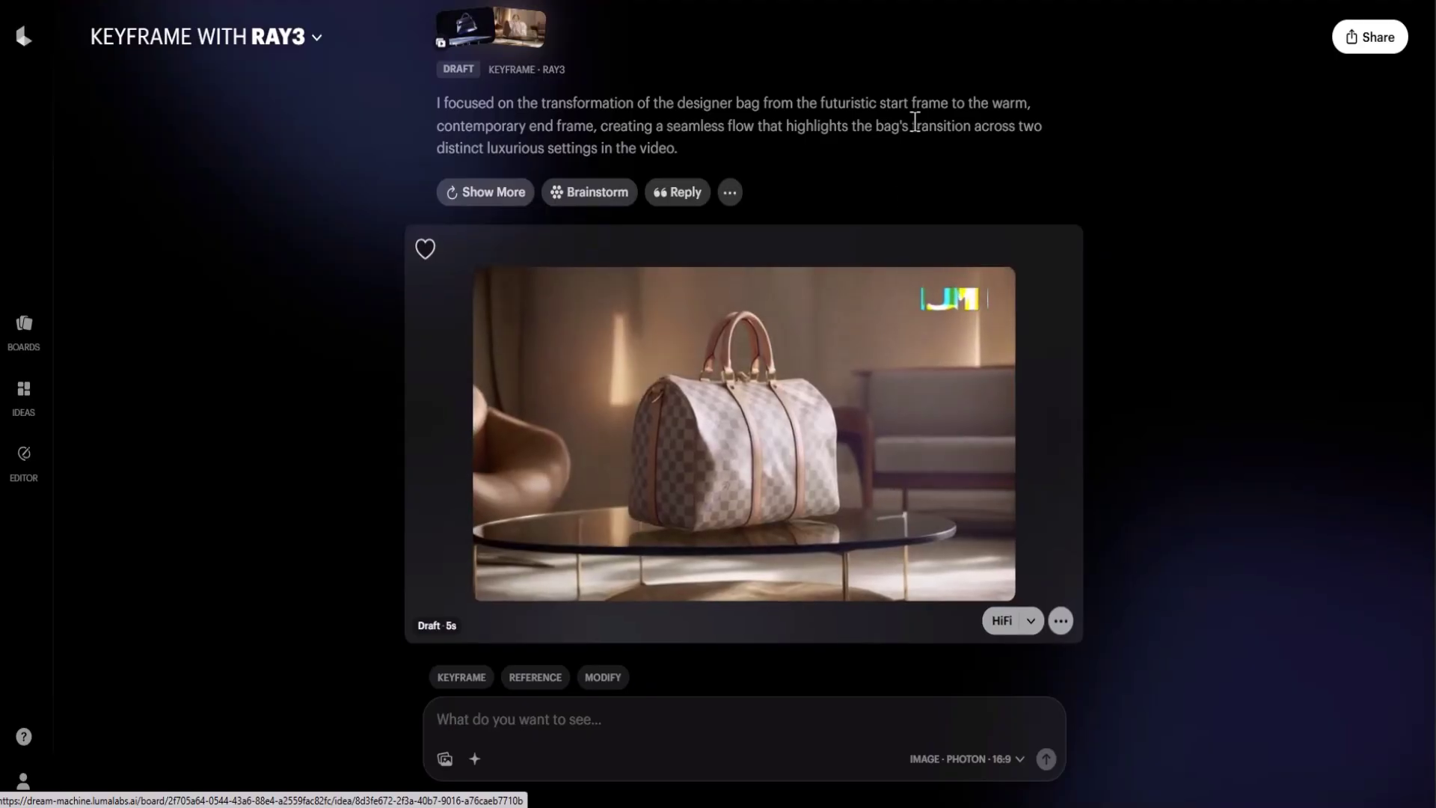
Step: Load Screenshot_13-9-2025_111040_x.com as the start frame and generate the capybara draft video
scroll(708, 589, up, 8)
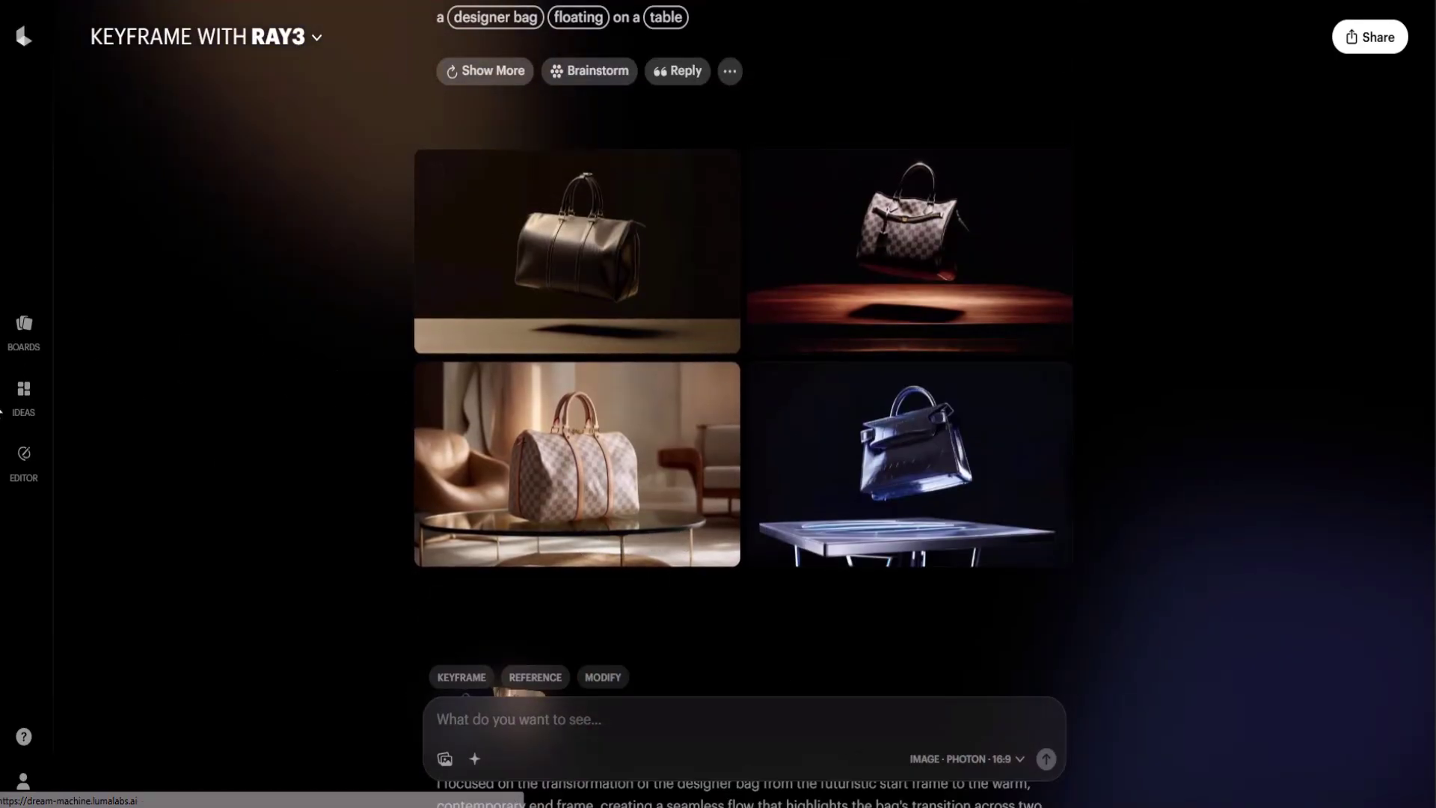
scroll(457, 304, down, 9)
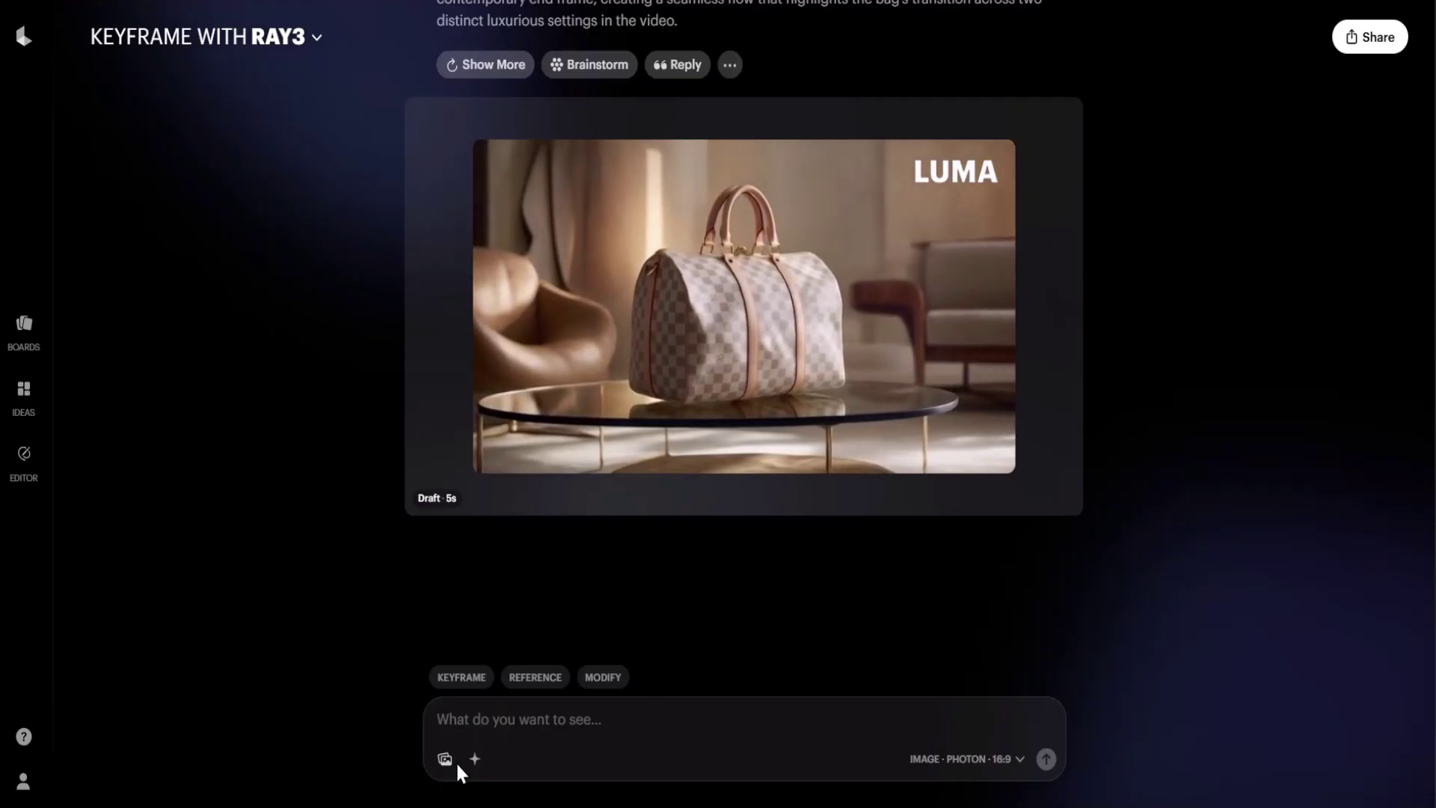
click(445, 759)
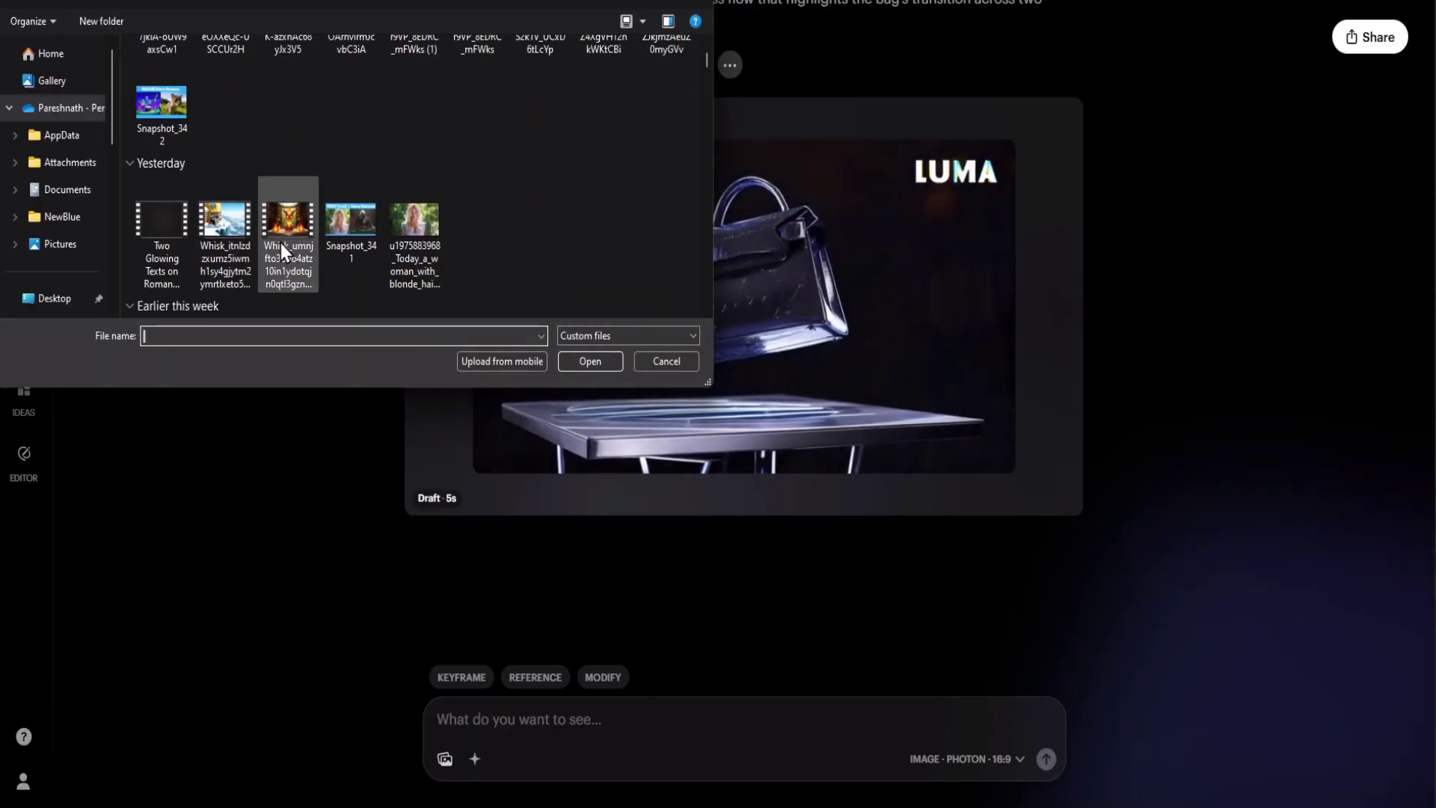
click(475, 155)
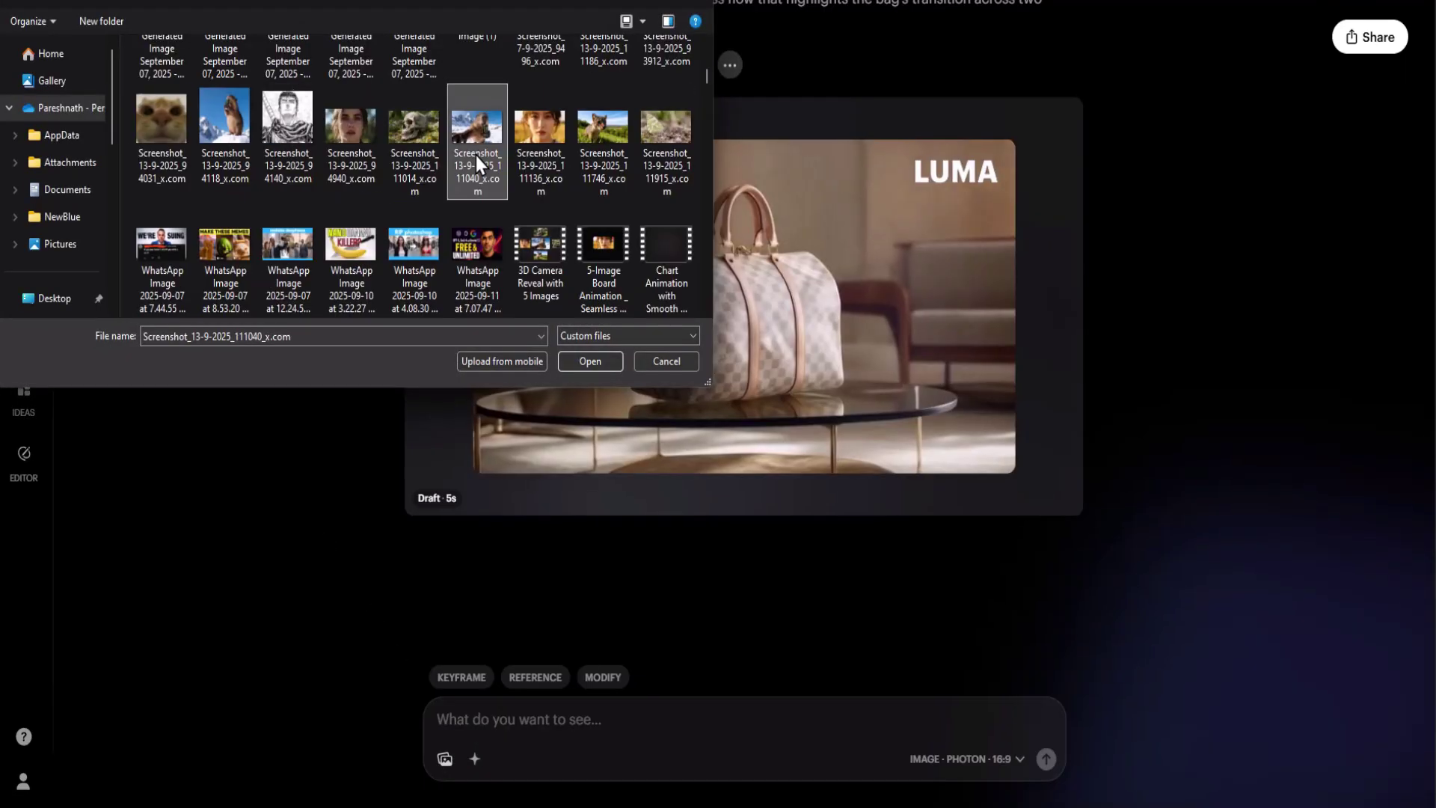
click(572, 357)
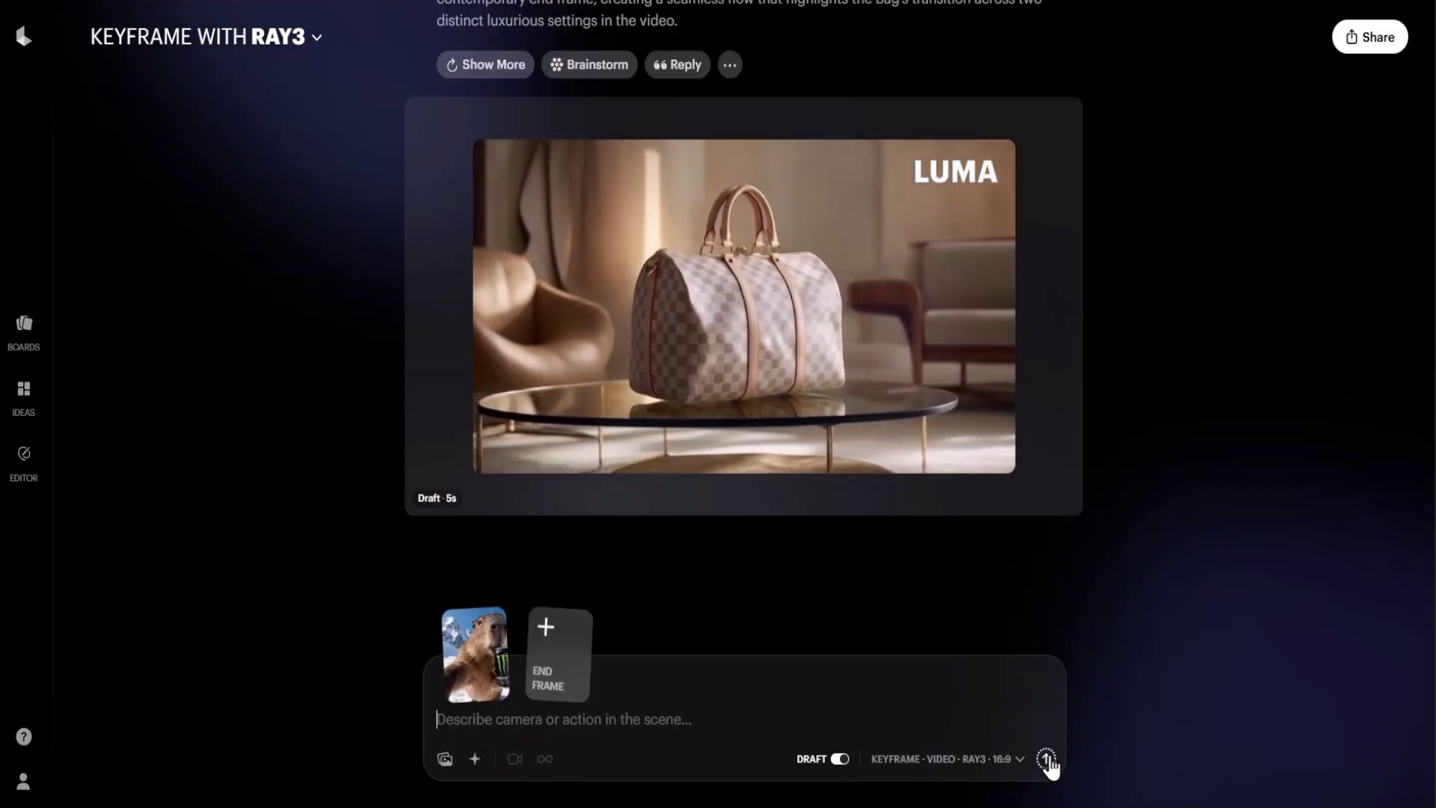
click(1045, 759)
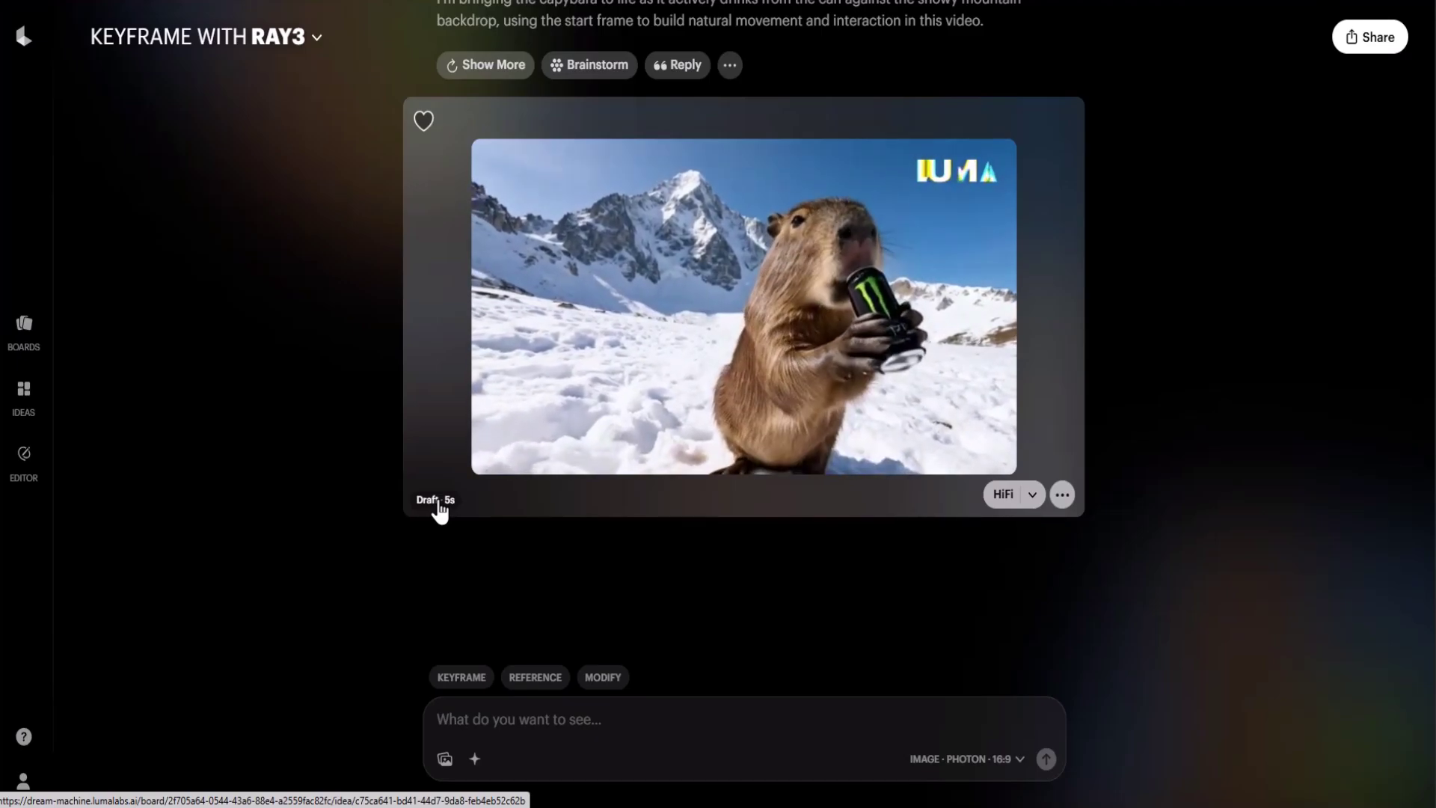
Step: Enter the prompt 'Two men in a feast fight' and toggle generation between Videos and Images
click(451, 729)
text(Two men in a feast fight)
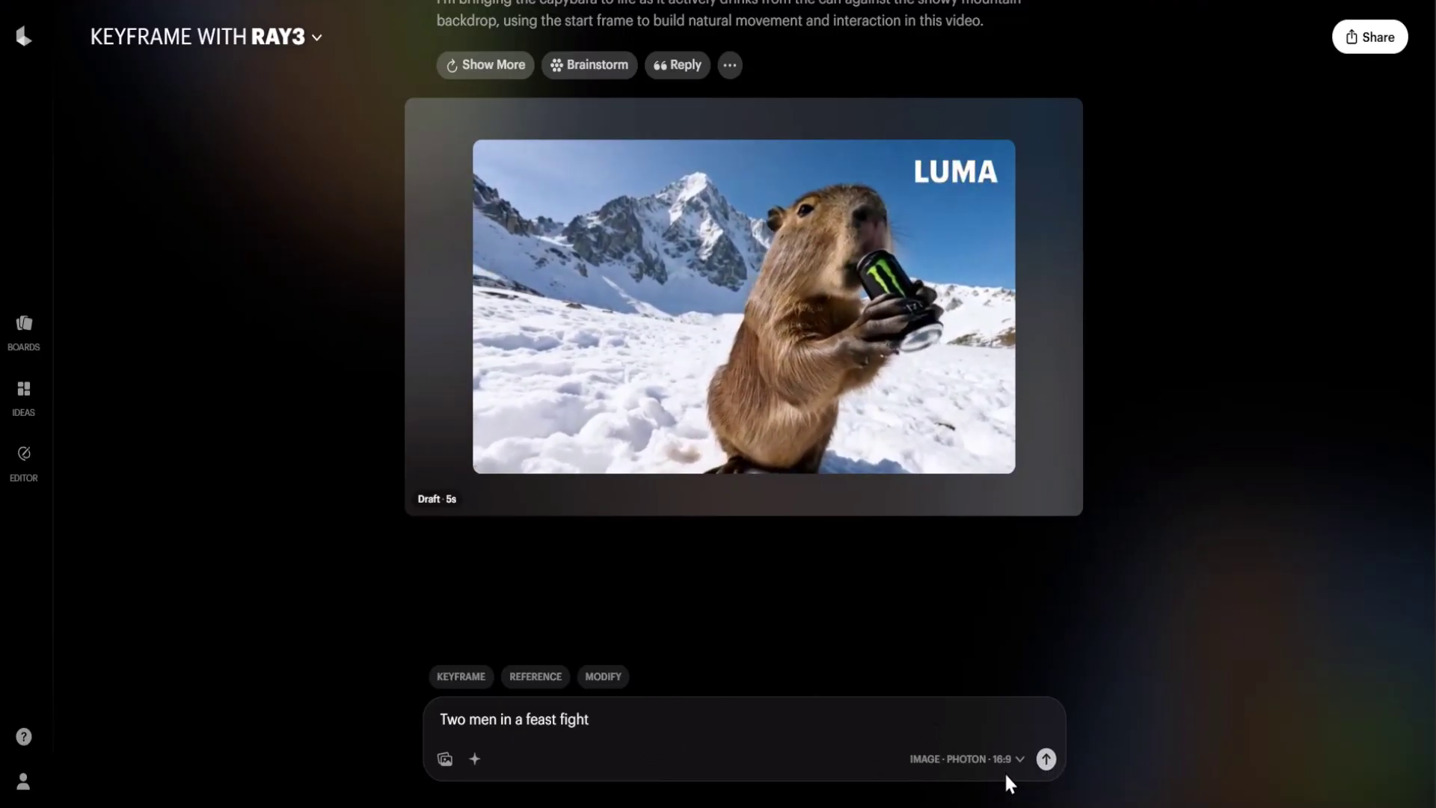
click(1006, 762)
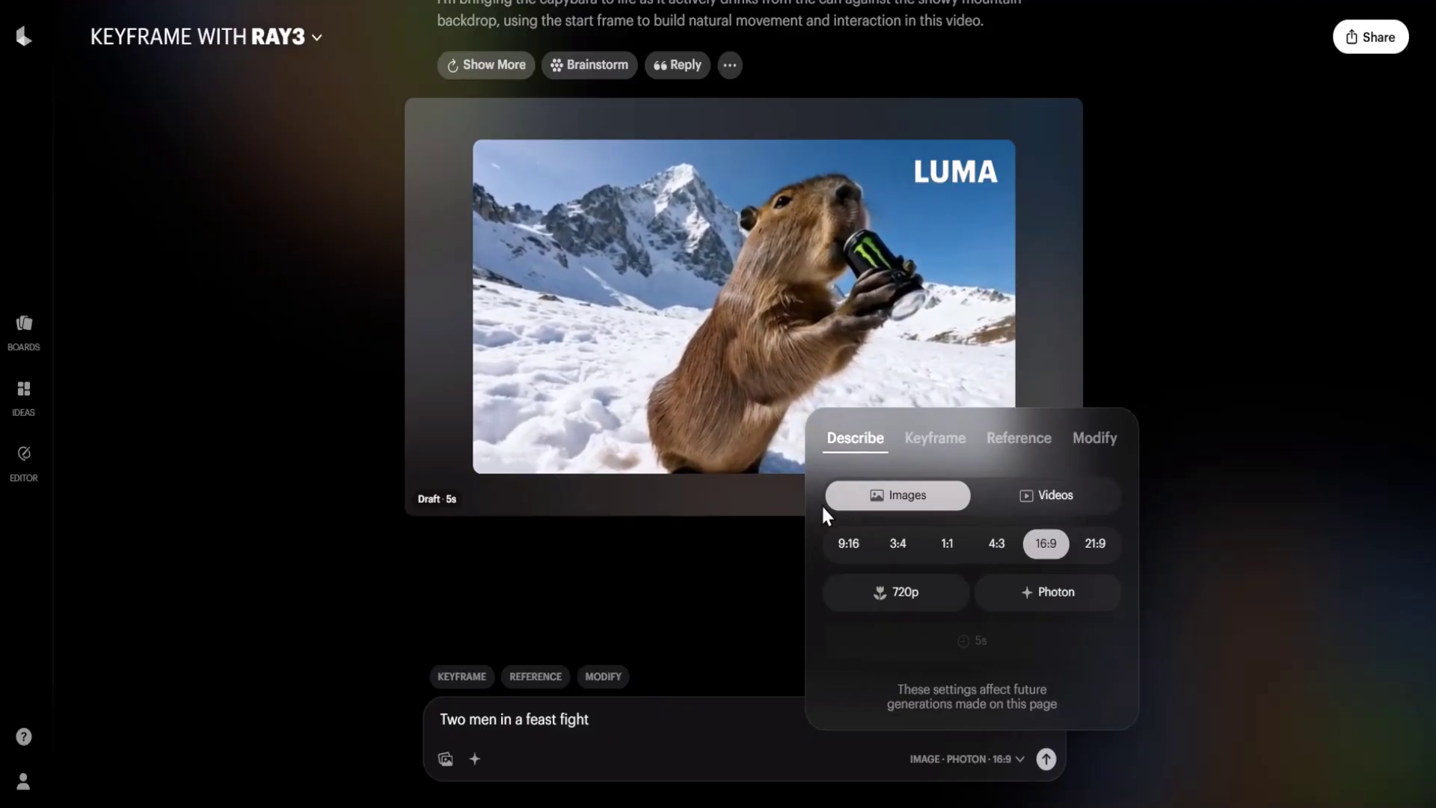
click(1025, 496)
click(731, 604)
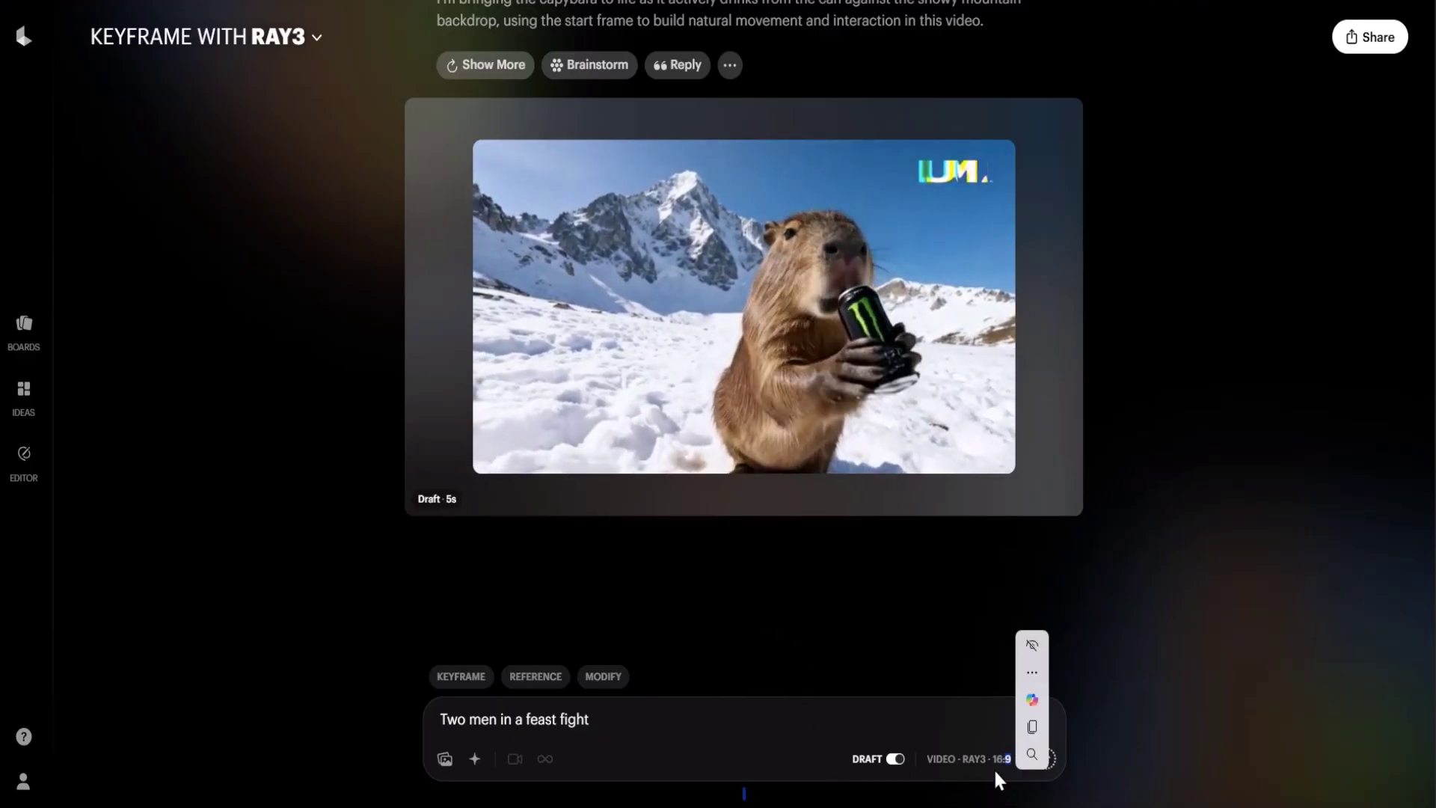
click(972, 760)
click(890, 498)
click(679, 645)
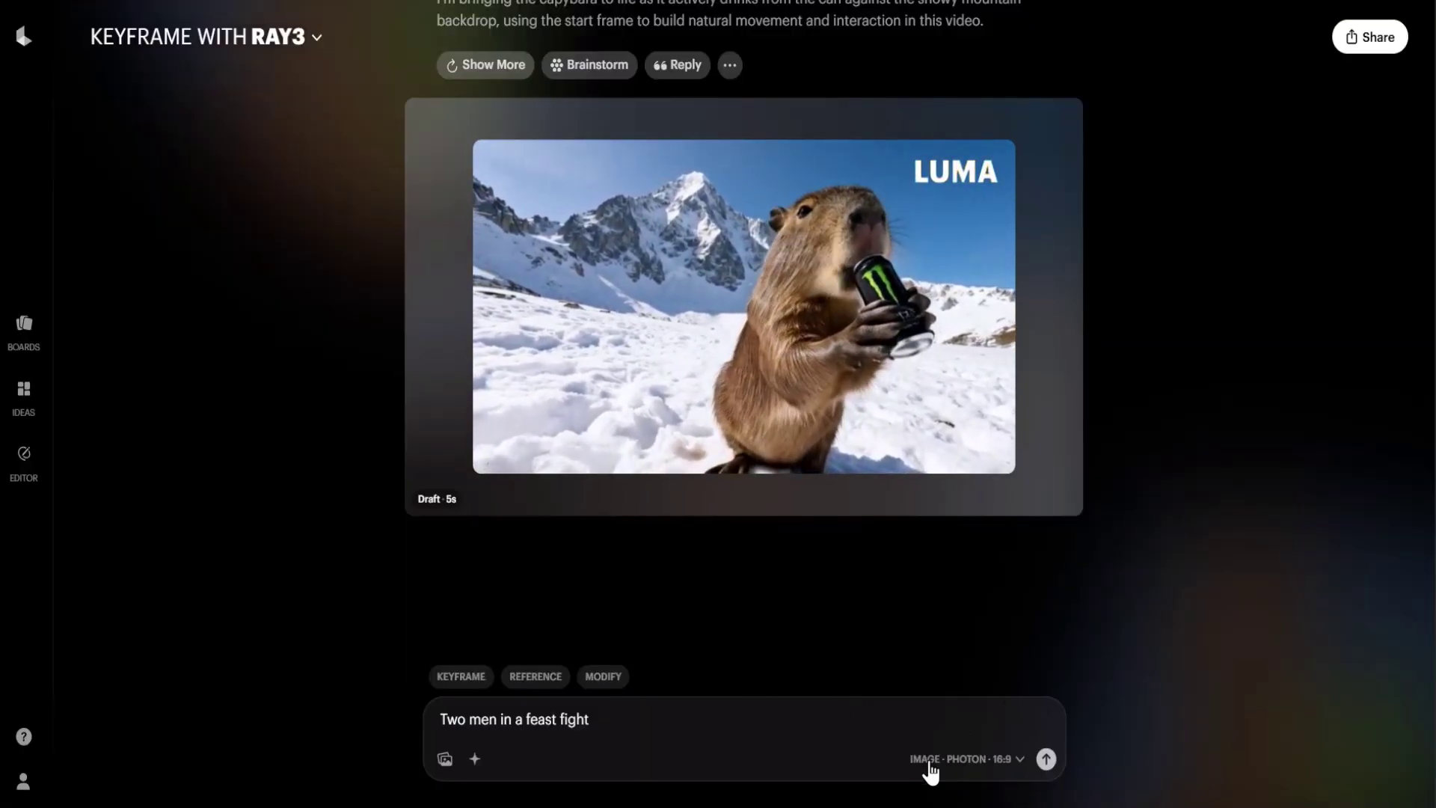
Step: Switch generation to Videos with the Ray3 model and submit the feast fight prompt
click(972, 759)
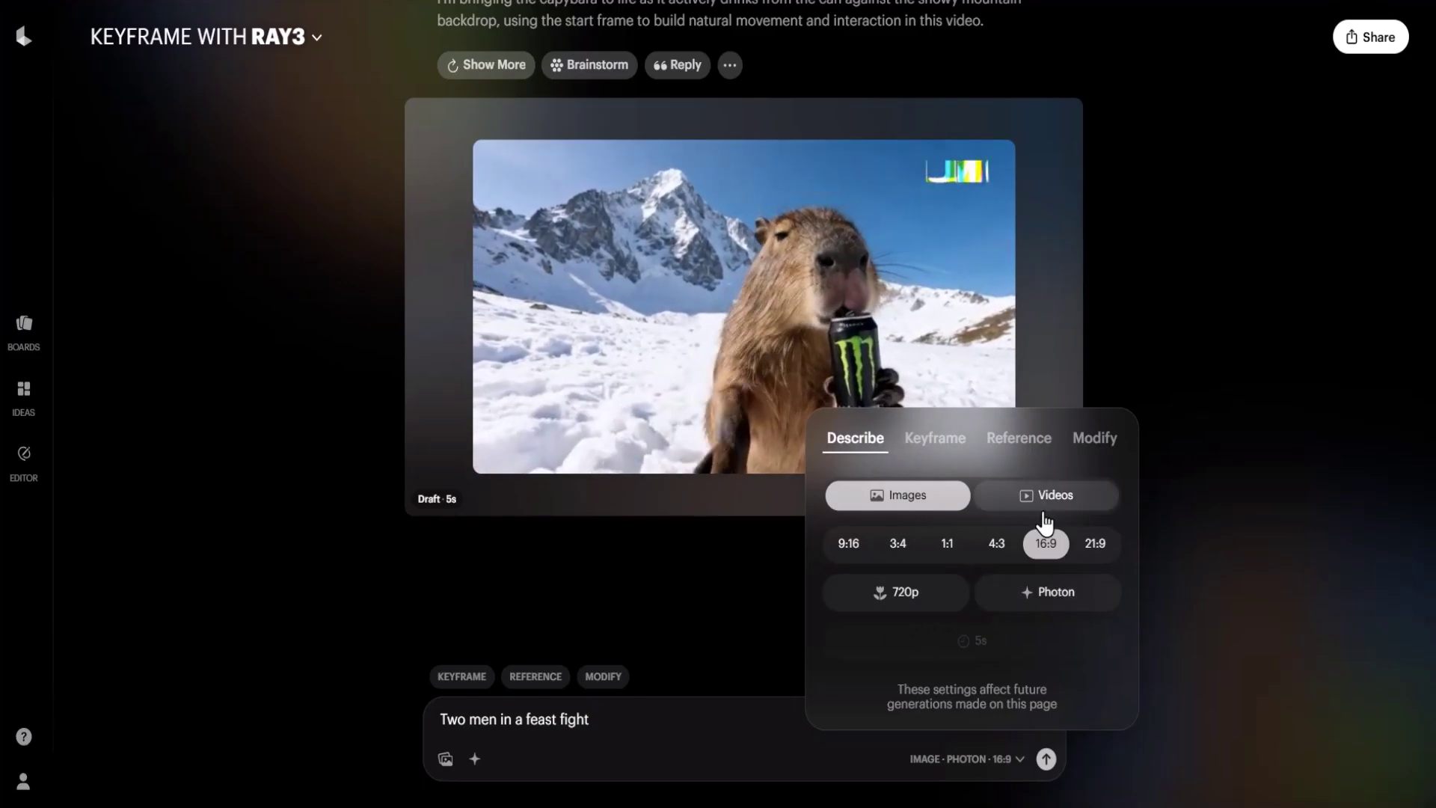
click(1046, 497)
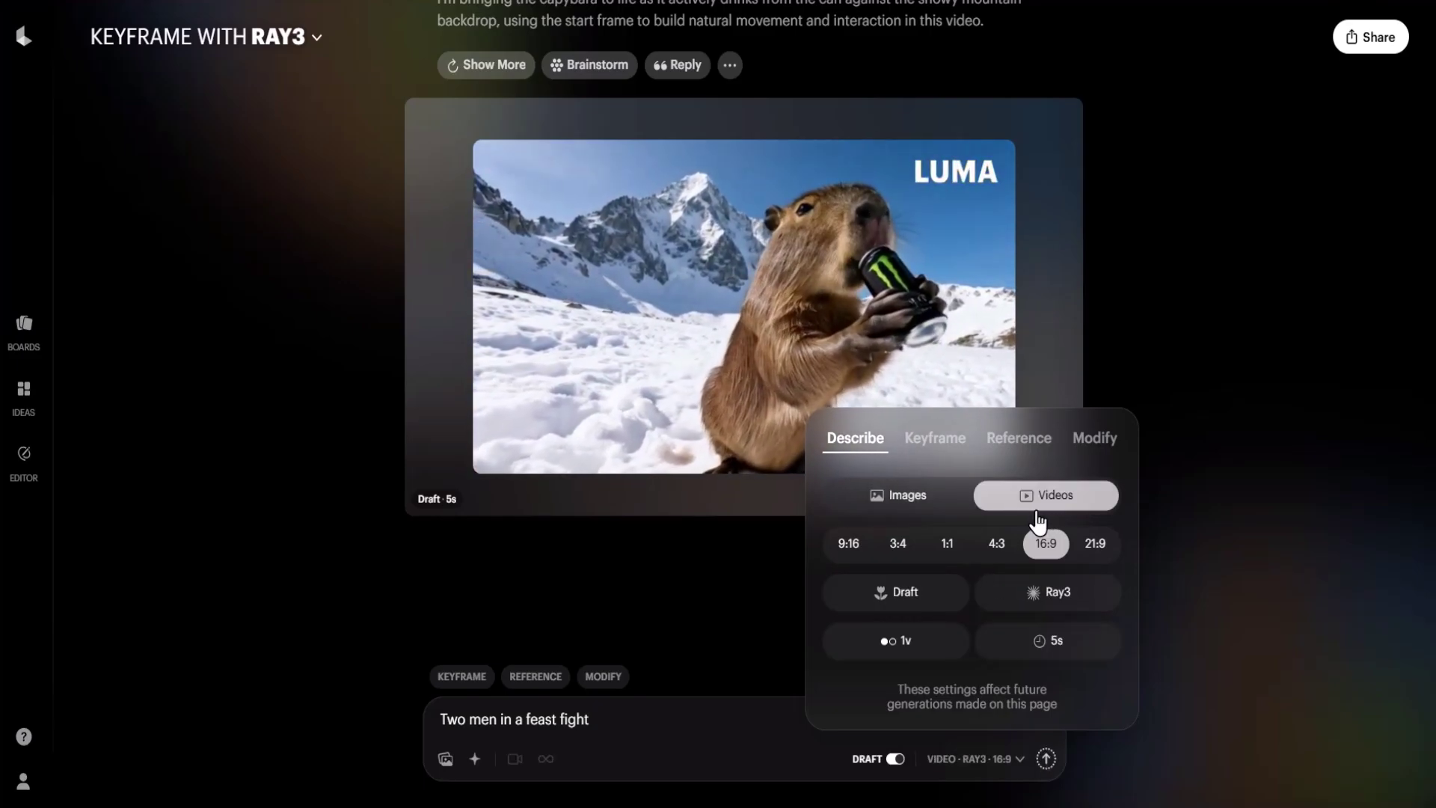
click(1047, 592)
click(686, 574)
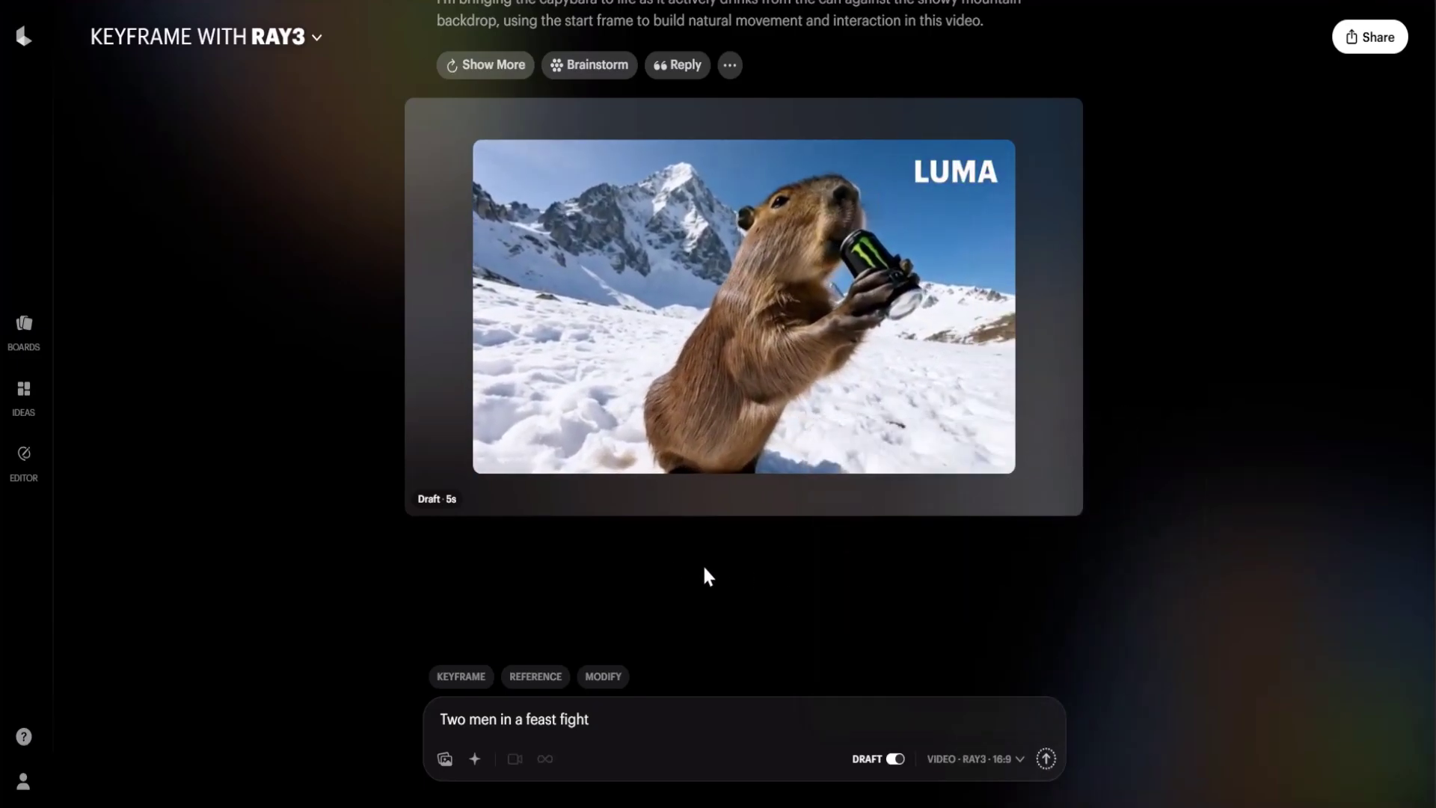
click(1045, 759)
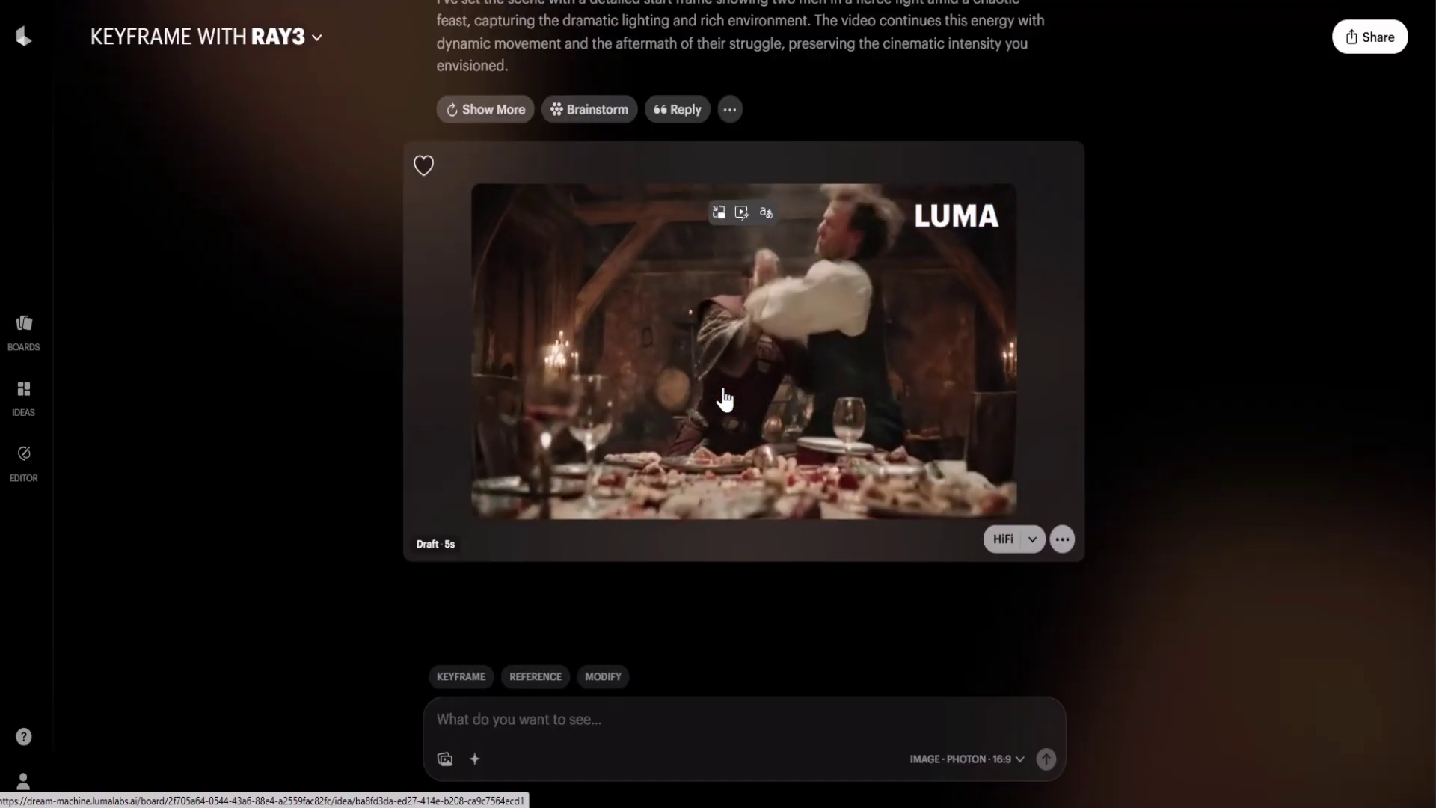
Step: Try the 9:16, 3:4 and 1:1 aspect ratios, then settle back on 16:9
scroll(748, 591, down, 1)
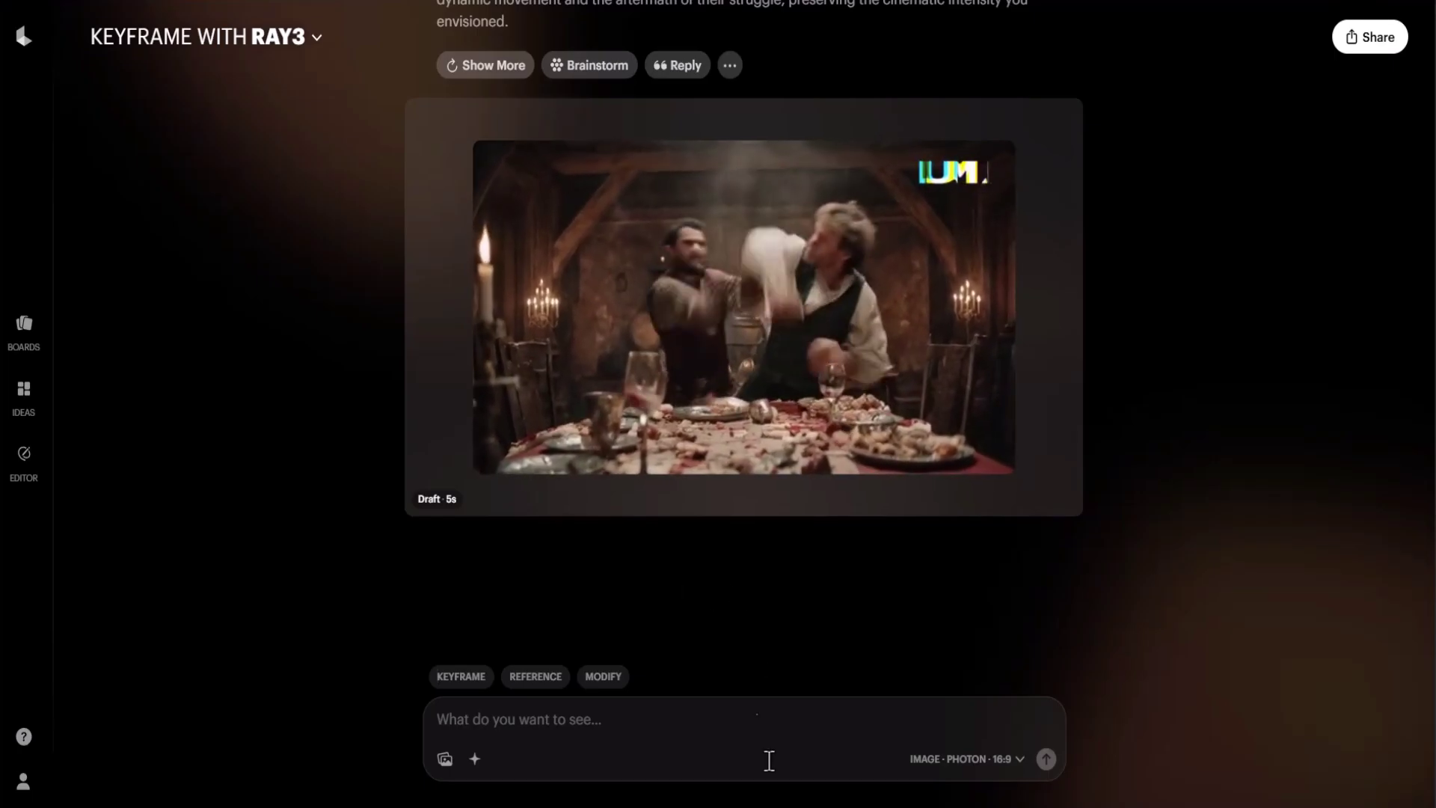
click(965, 758)
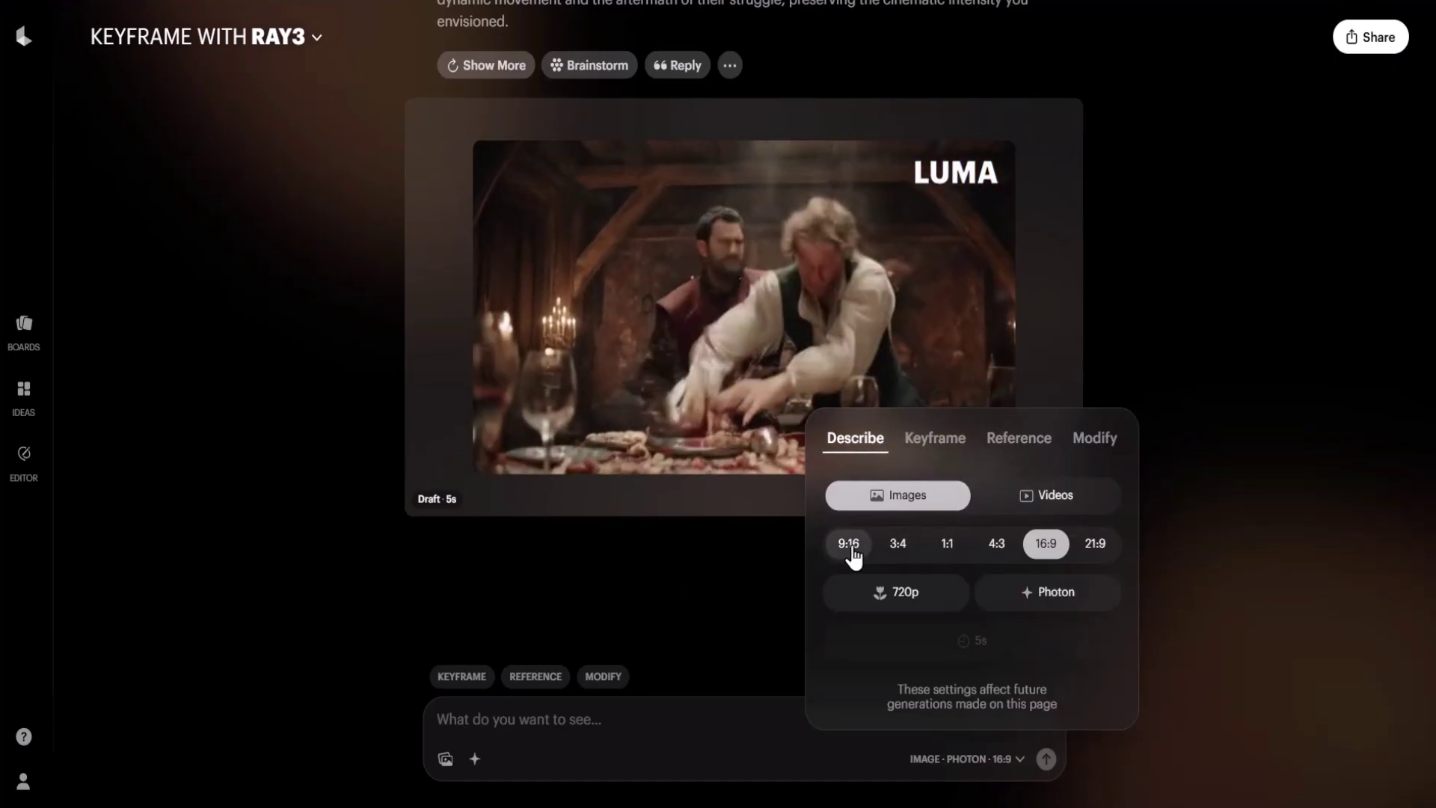
click(851, 552)
click(896, 546)
click(962, 545)
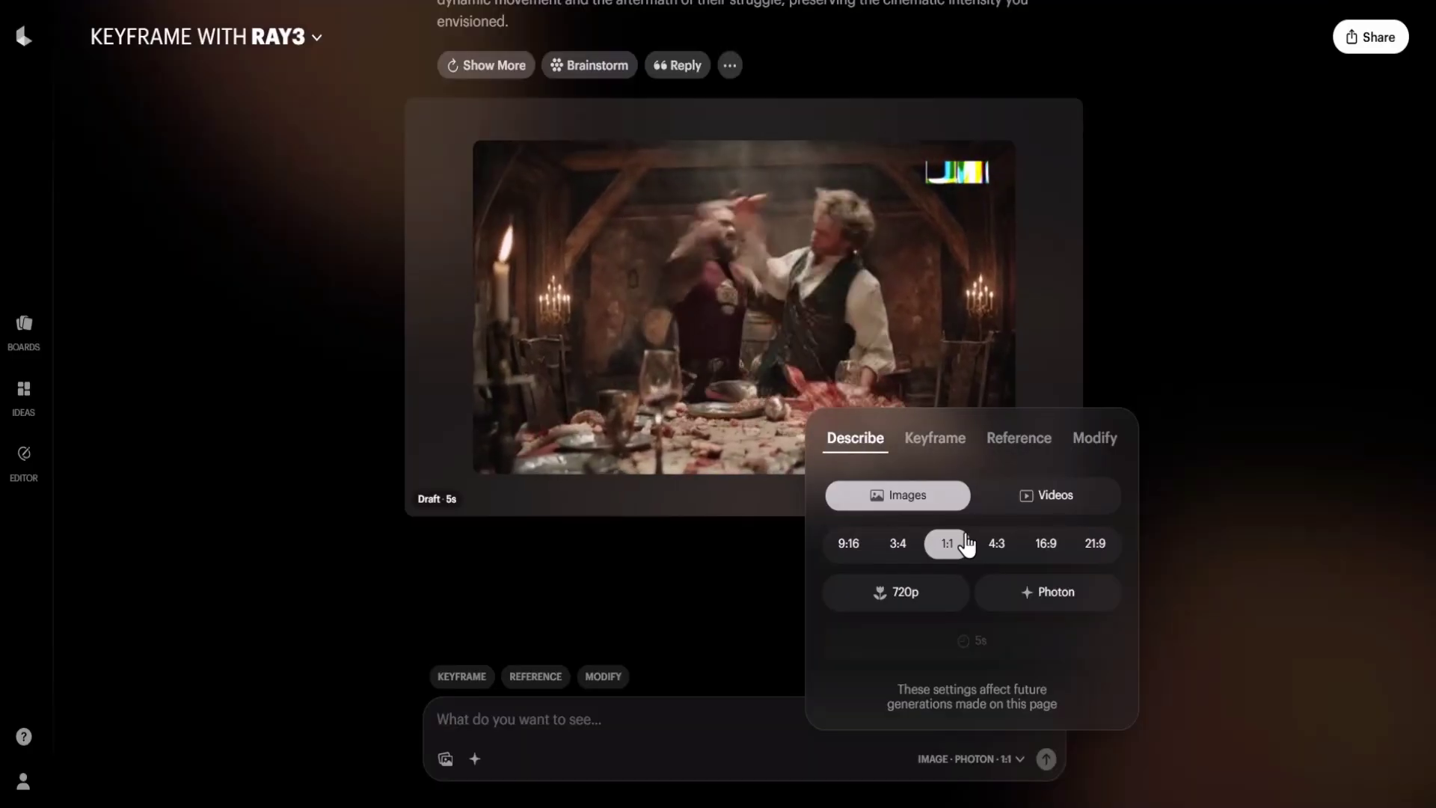
click(853, 548)
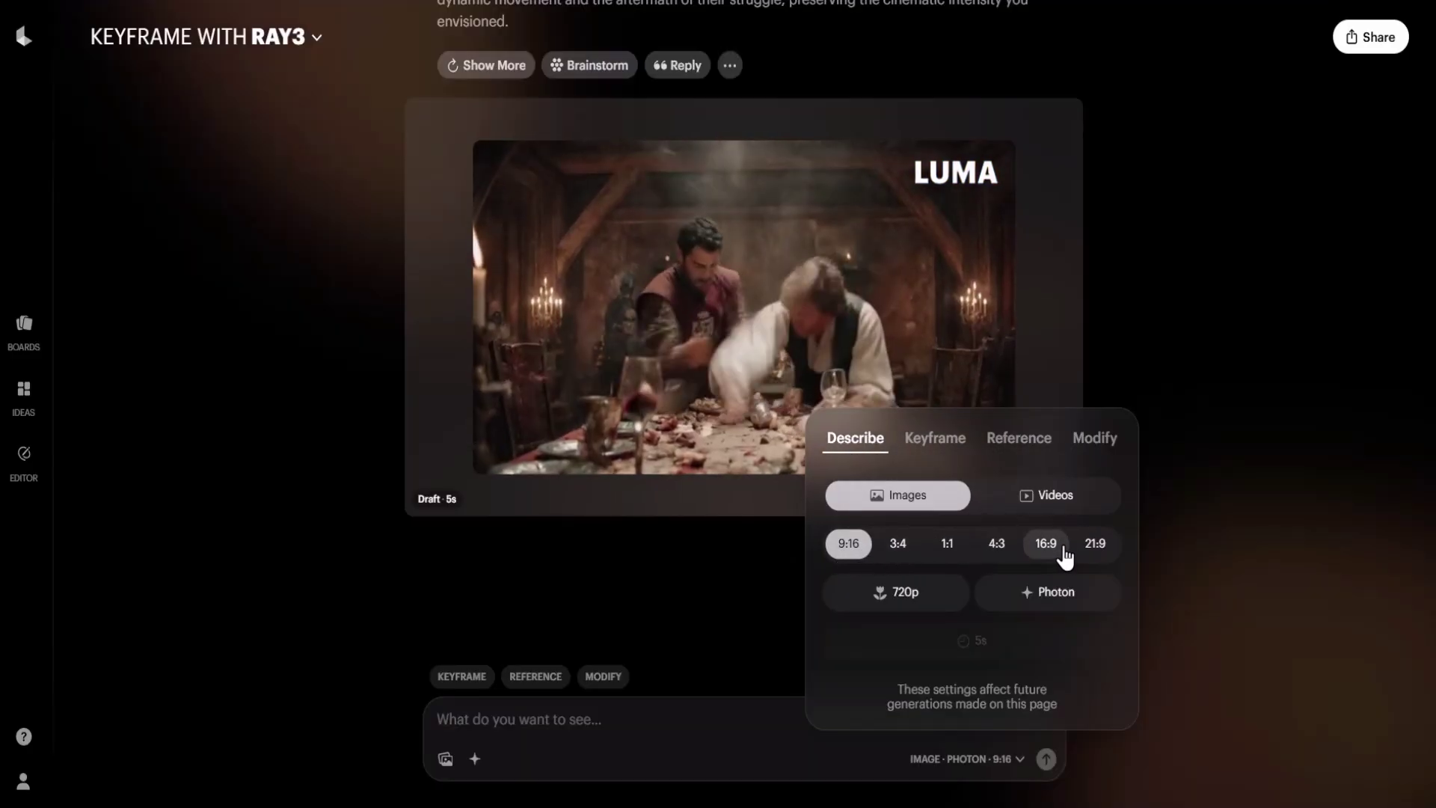
click(1047, 549)
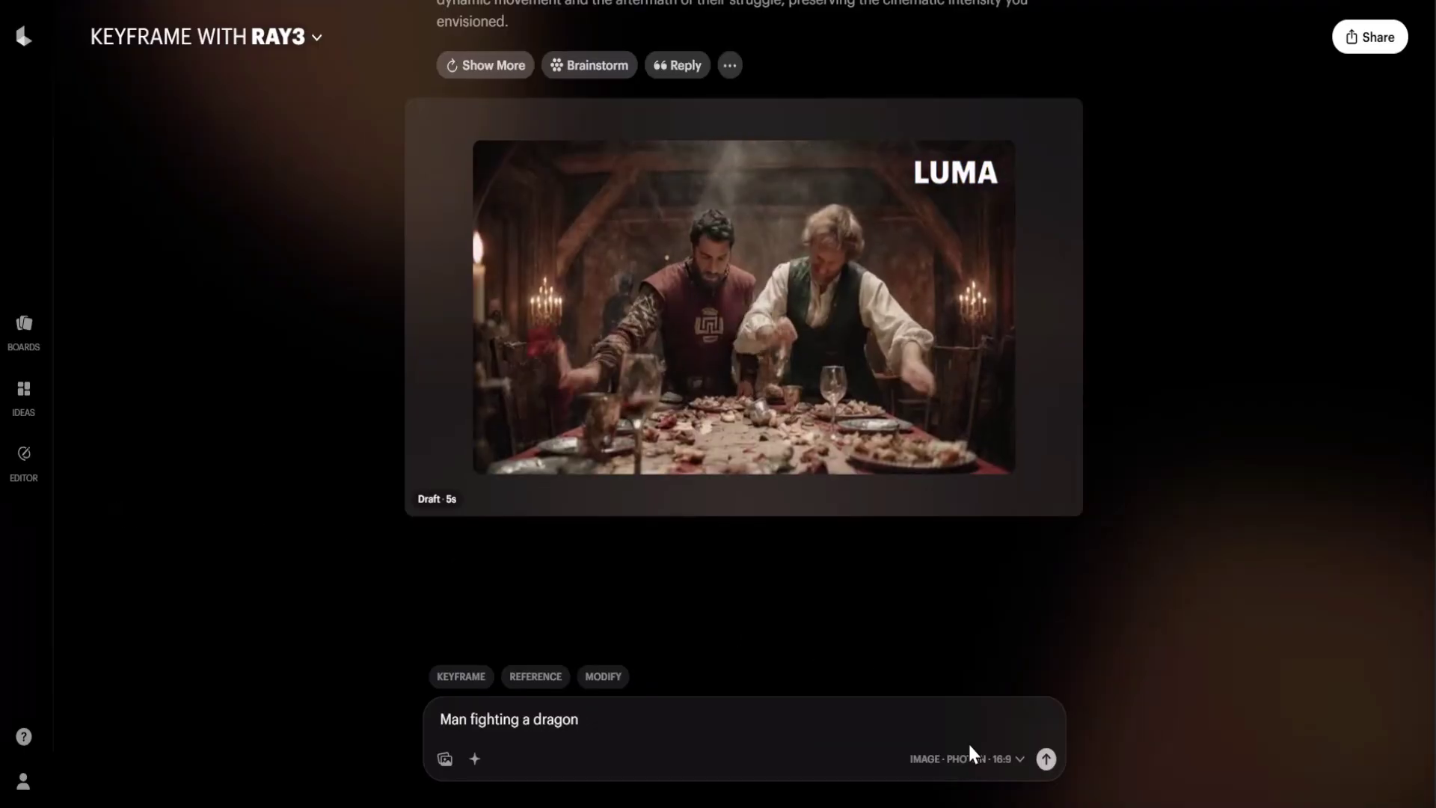
Step: Switch generation to Videos and submit the 'Man fighting a dragon' prompt
click(972, 757)
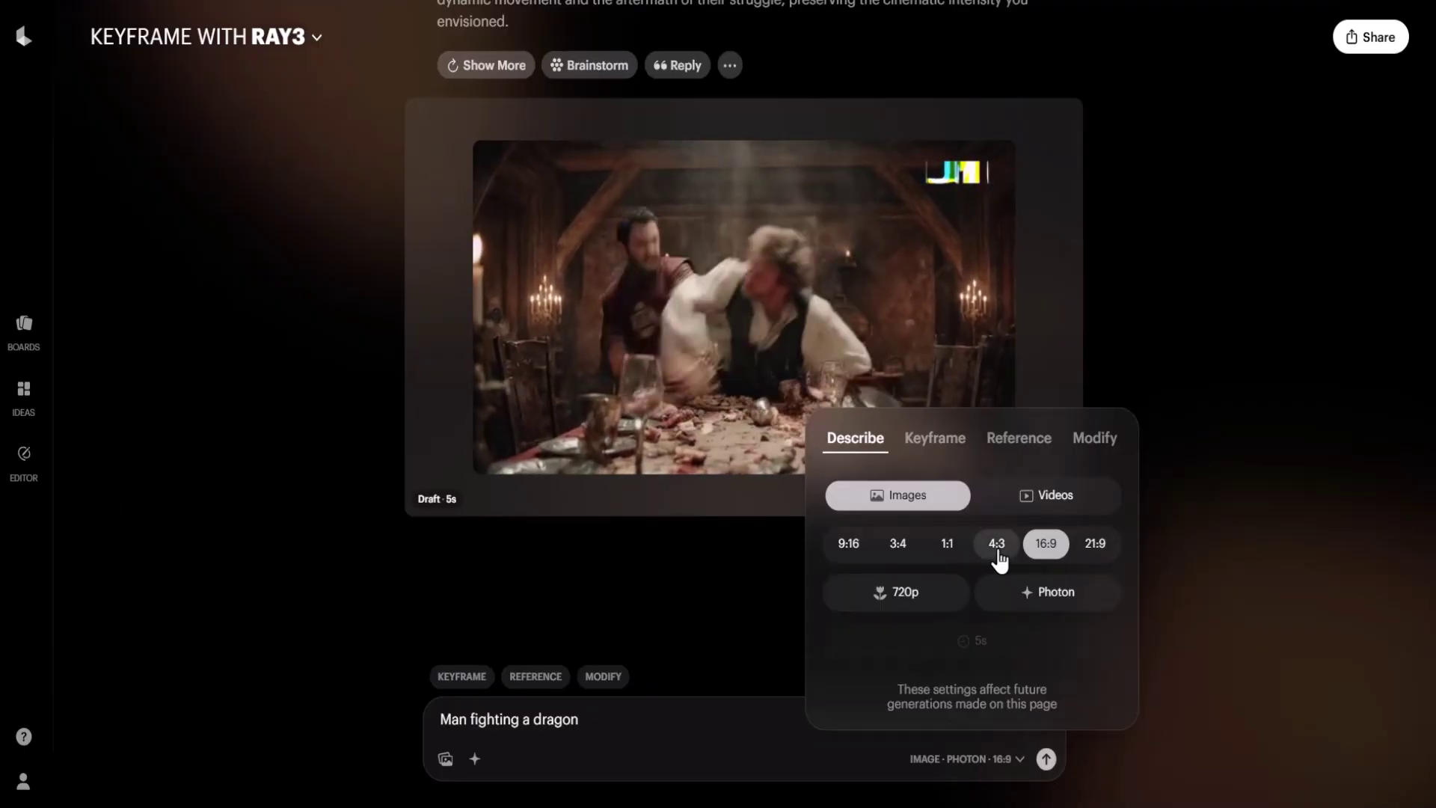
click(1023, 500)
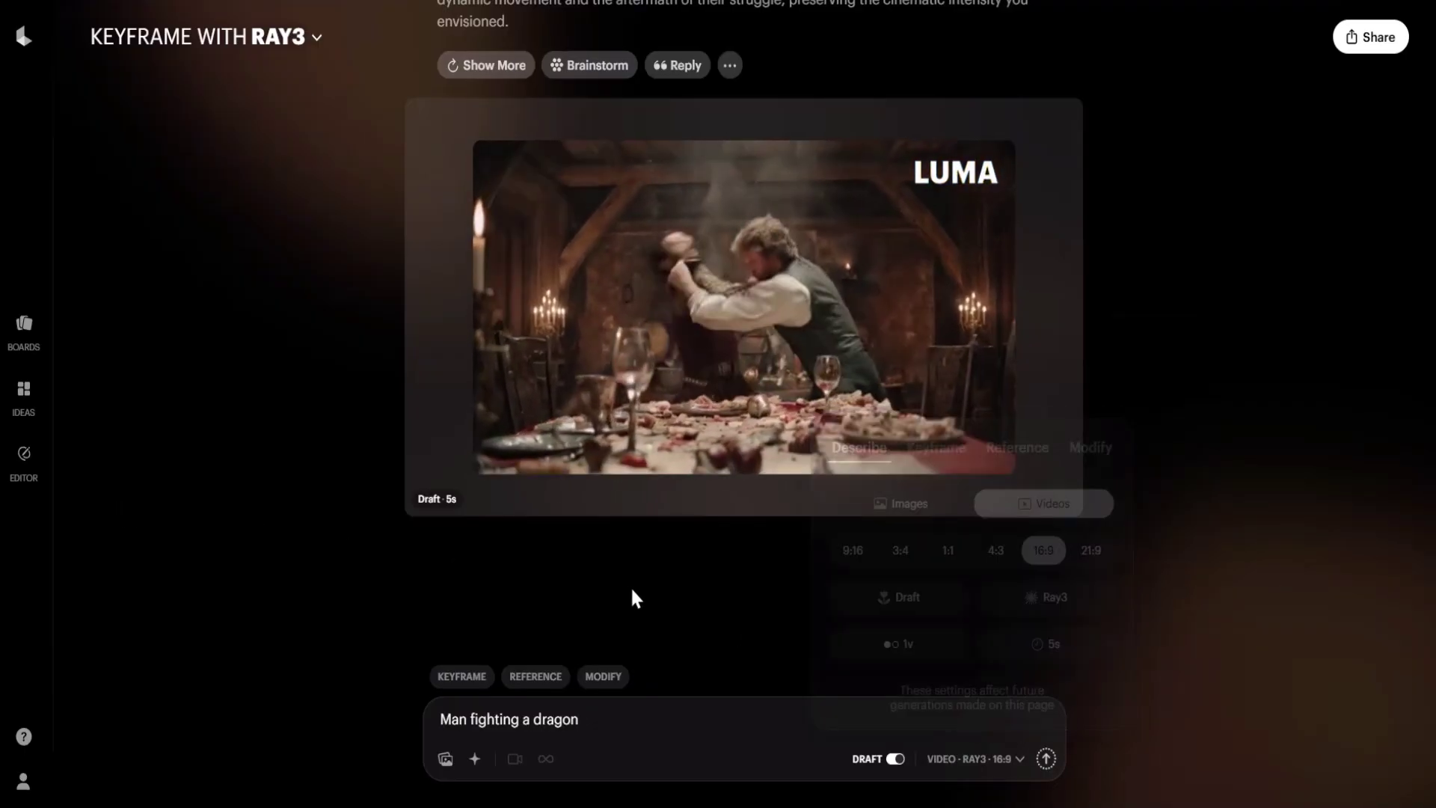
click(1046, 758)
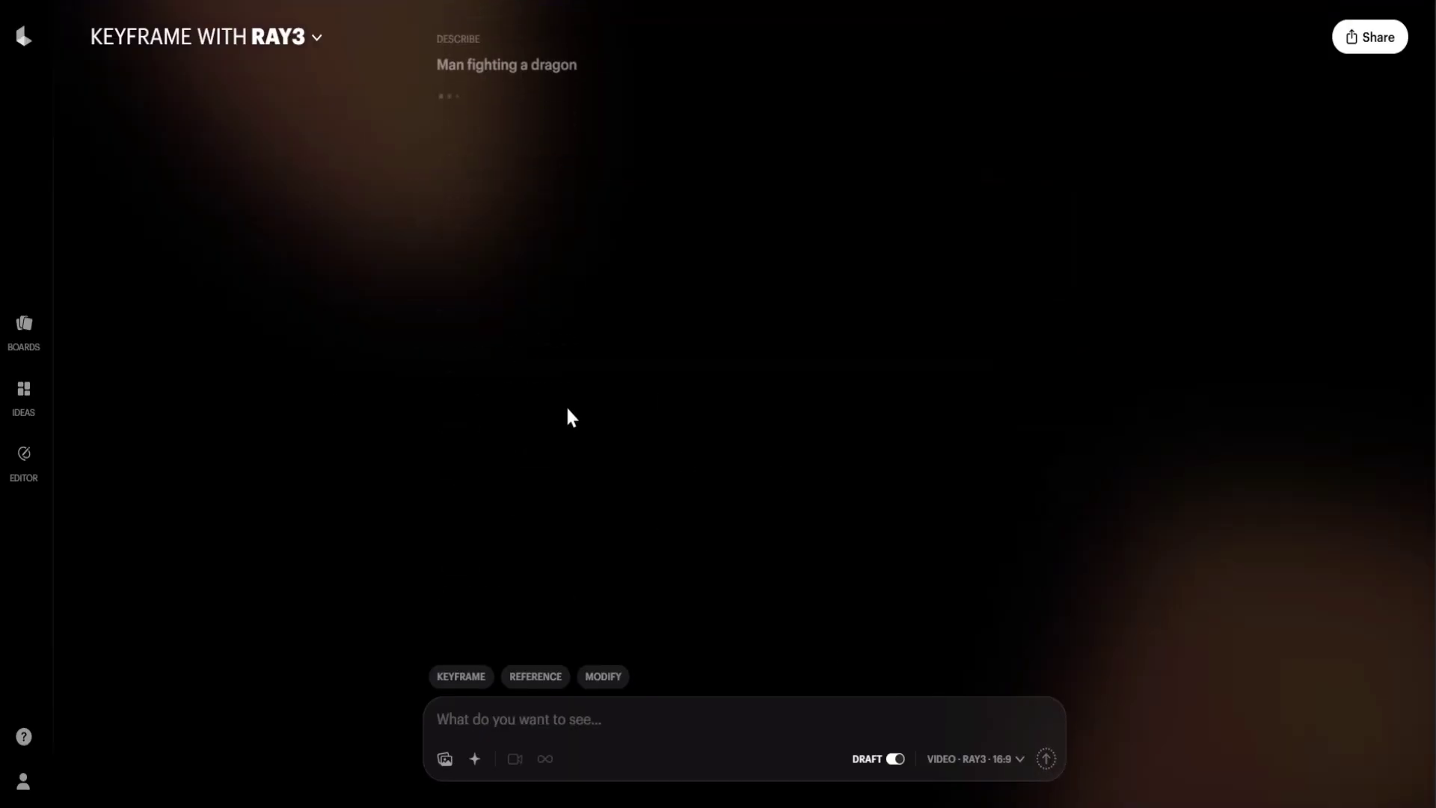